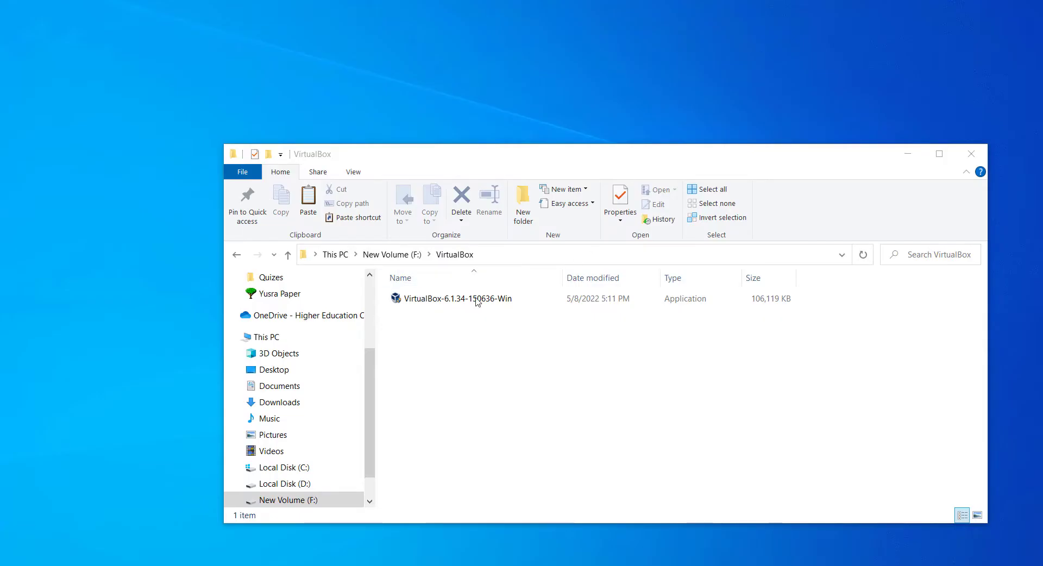
Step: Launch the VirtualBox-6.1.34-150636-Win installer from the F:\VirtualBox folder
{"action": "left_click", "coordinate": [446, 302]}
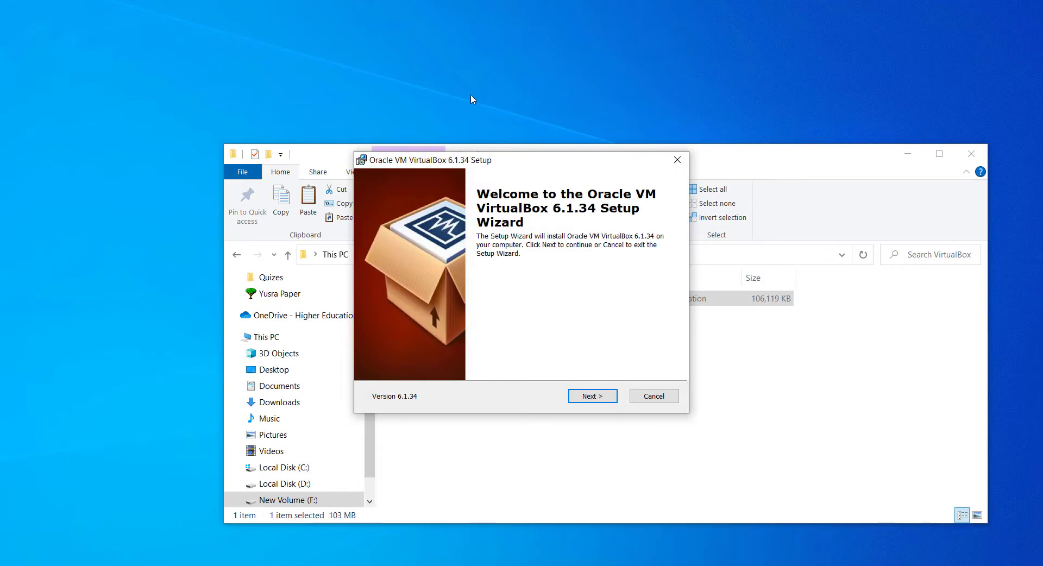
Step: Install VirtualBox 6.1.34 with default features and shortcuts, accept the network warning, and launch it
{"action": "left_click", "coordinate": [592, 396]}
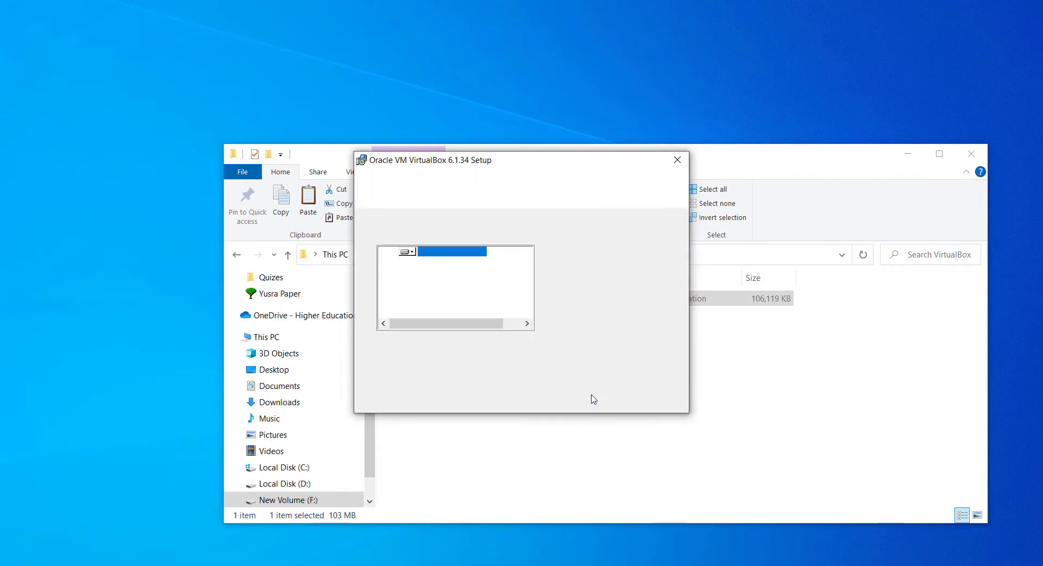
{"action": "left_click", "coordinate": [592, 397]}
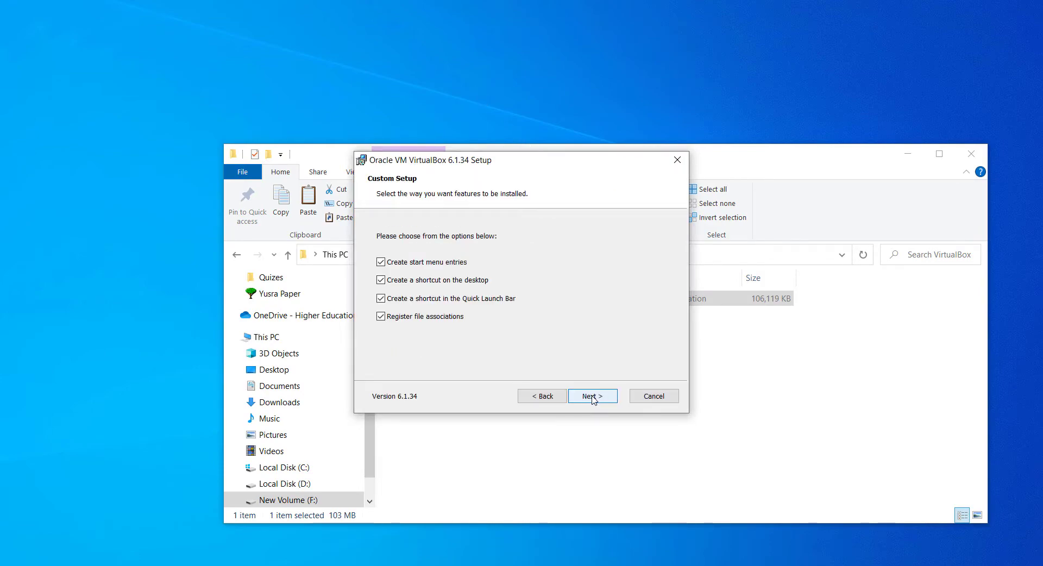
{"action": "left_click", "coordinate": [592, 397]}
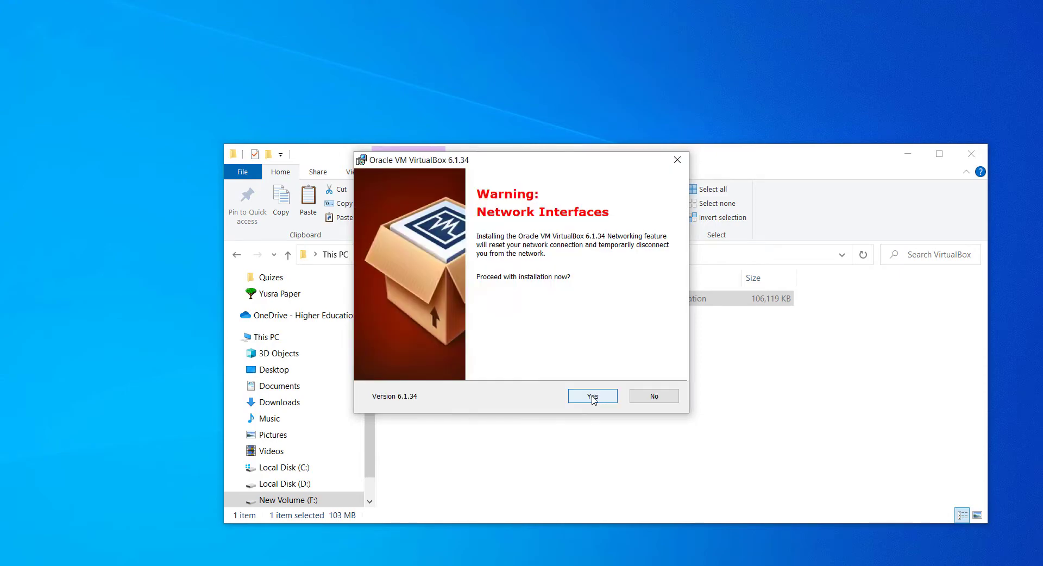
{"action": "left_click", "coordinate": [593, 397]}
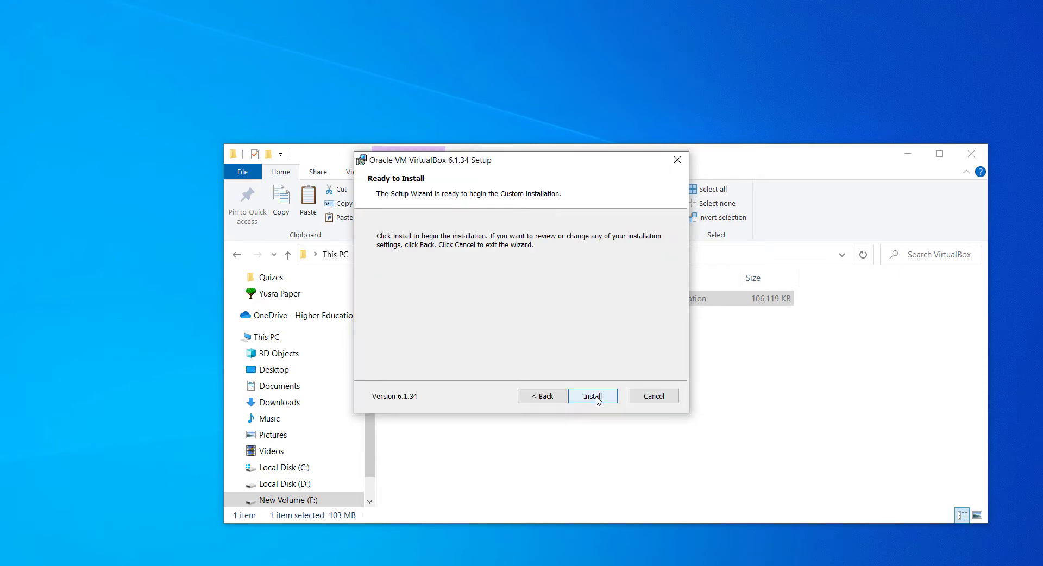
{"action": "left_click", "coordinate": [592, 396]}
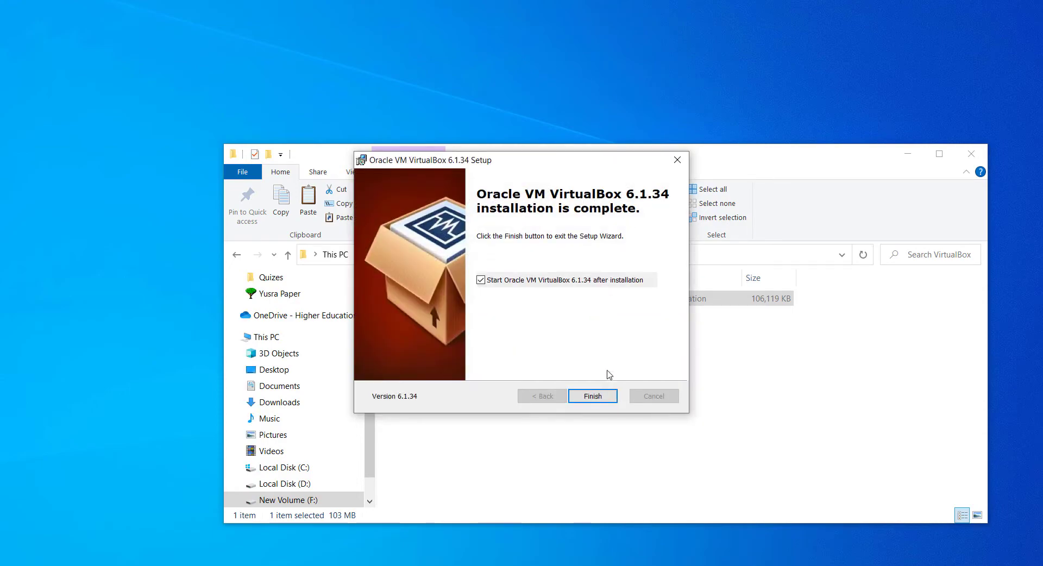
{"action": "left_click", "coordinate": [596, 396]}
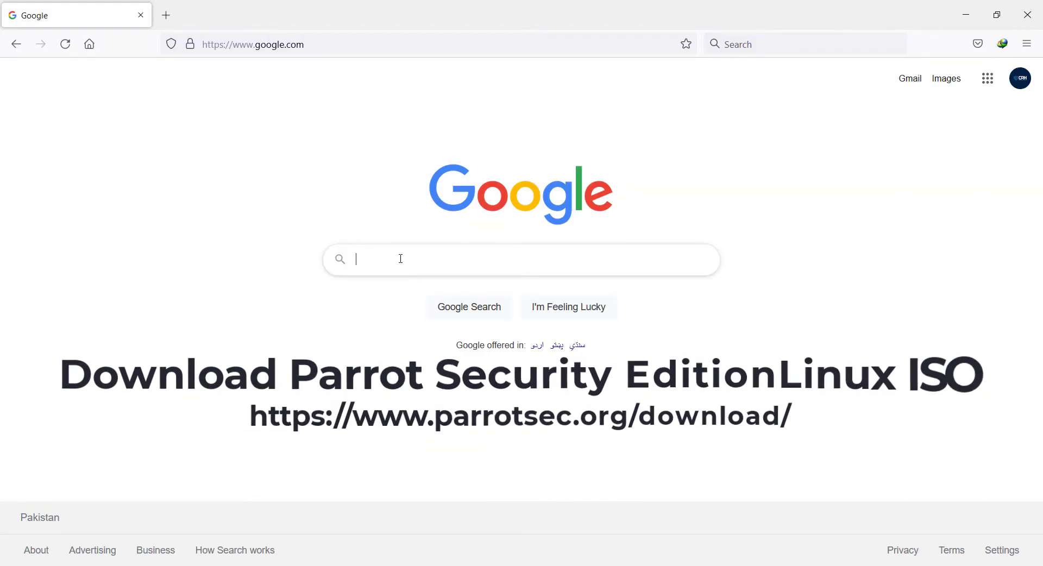
Step: Search Google for 'parrot operating system' and open the official Parrot Security site
{"action": "left_click", "coordinate": [401, 259]}
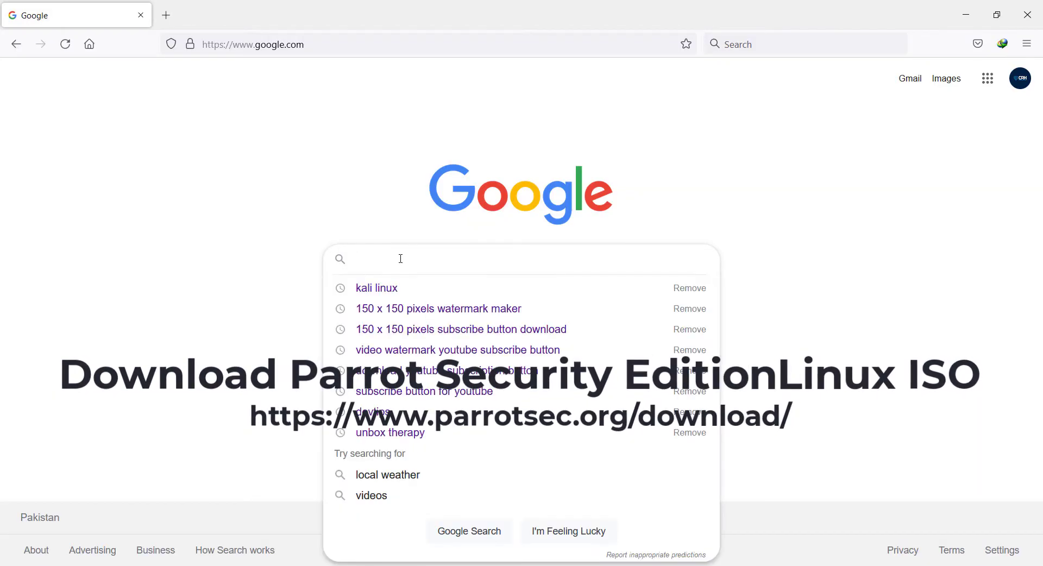
{"action": "type", "text": "parrot"}
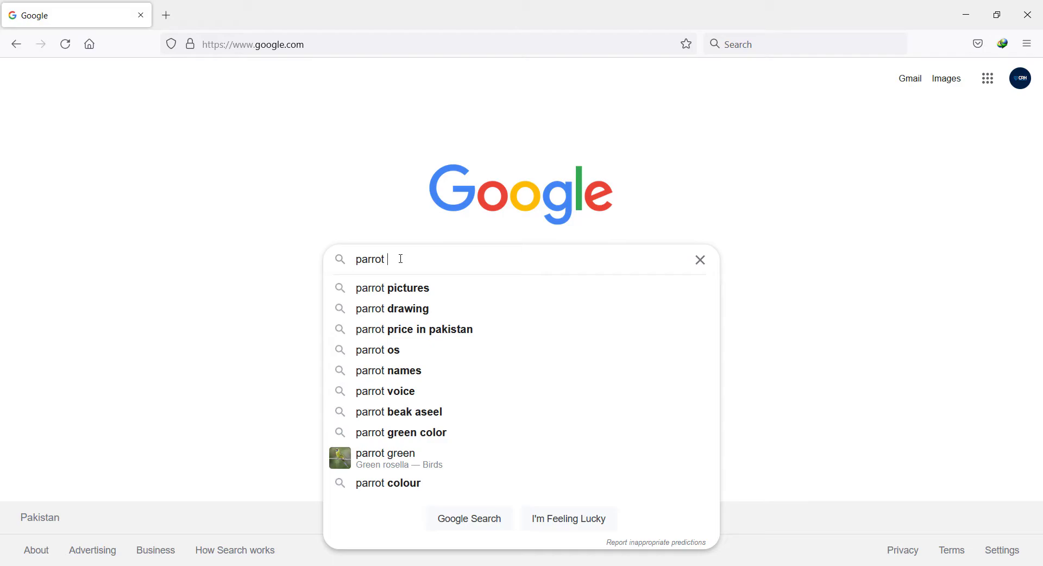
{"action": "type", "text": "opera"}
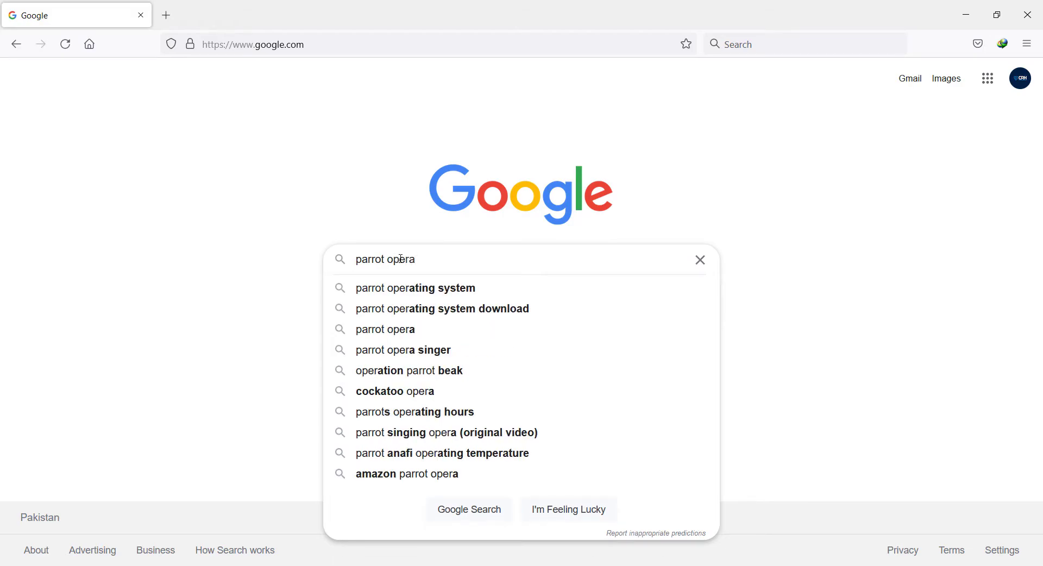
{"action": "left_click", "coordinate": [433, 290]}
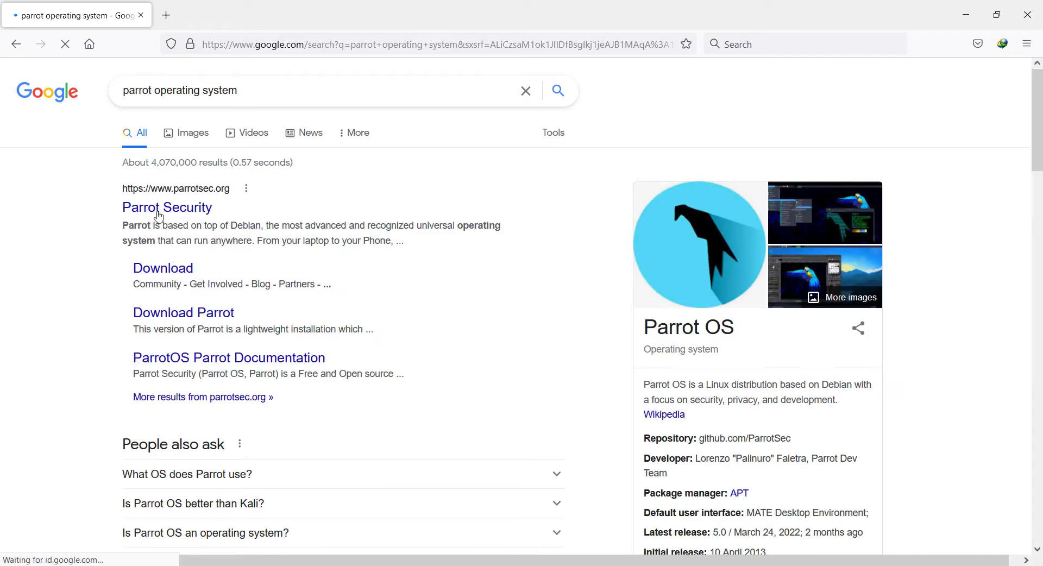
{"action": "left_click", "coordinate": [162, 209]}
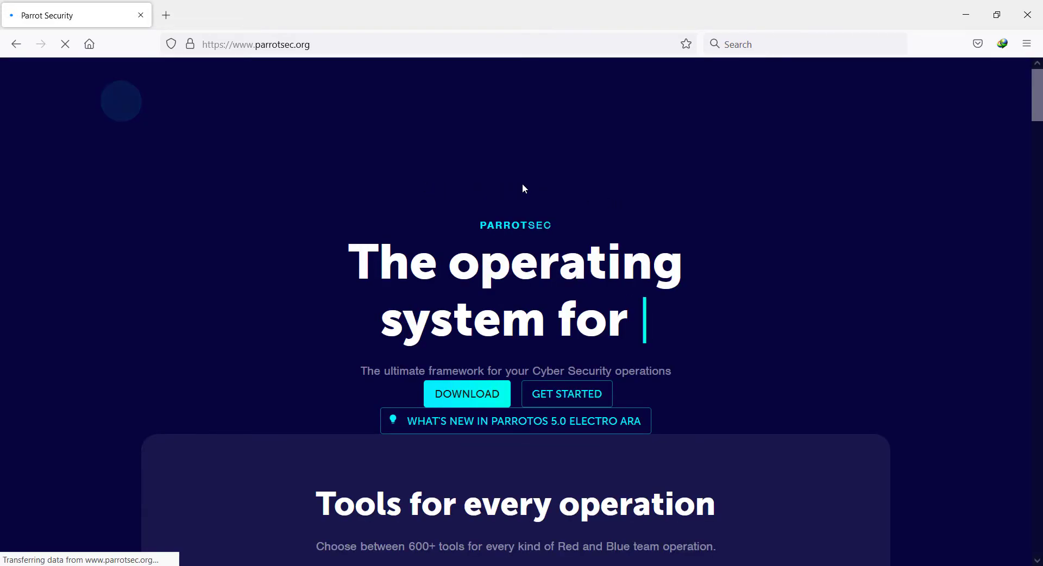
Step: Expand Security Edition on the Parrot download page and start the Parrot-security-5.0.1_amd64.iso download
{"action": "scroll", "coordinate": [702, 253], "scroll_direction": "down", "scroll_amount": 2}
{"action": "scroll", "coordinate": [711, 260], "scroll_direction": "down", "scroll_amount": 2}
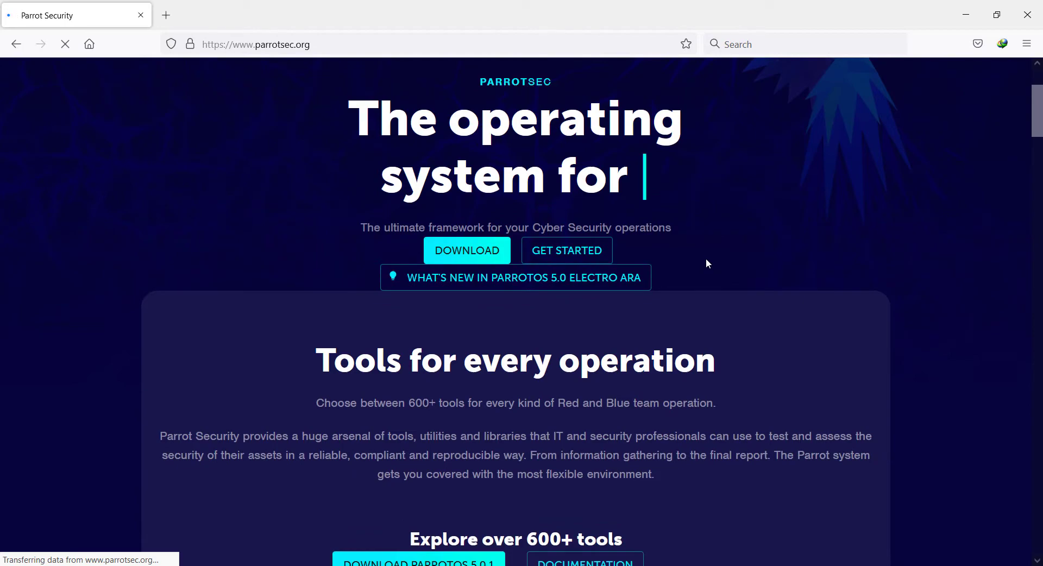
{"action": "scroll", "coordinate": [705, 259], "scroll_direction": "down", "scroll_amount": 3}
{"action": "scroll", "coordinate": [709, 271], "scroll_direction": "down", "scroll_amount": 3}
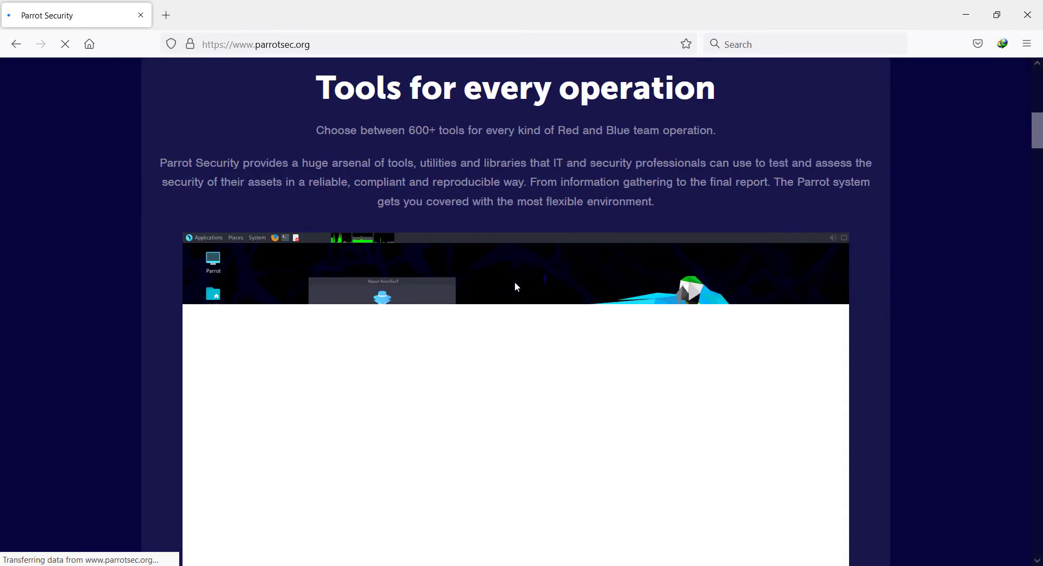
{"action": "scroll", "coordinate": [620, 249], "scroll_direction": "up", "scroll_amount": 6}
{"action": "scroll", "coordinate": [645, 259], "scroll_direction": "up", "scroll_amount": 2}
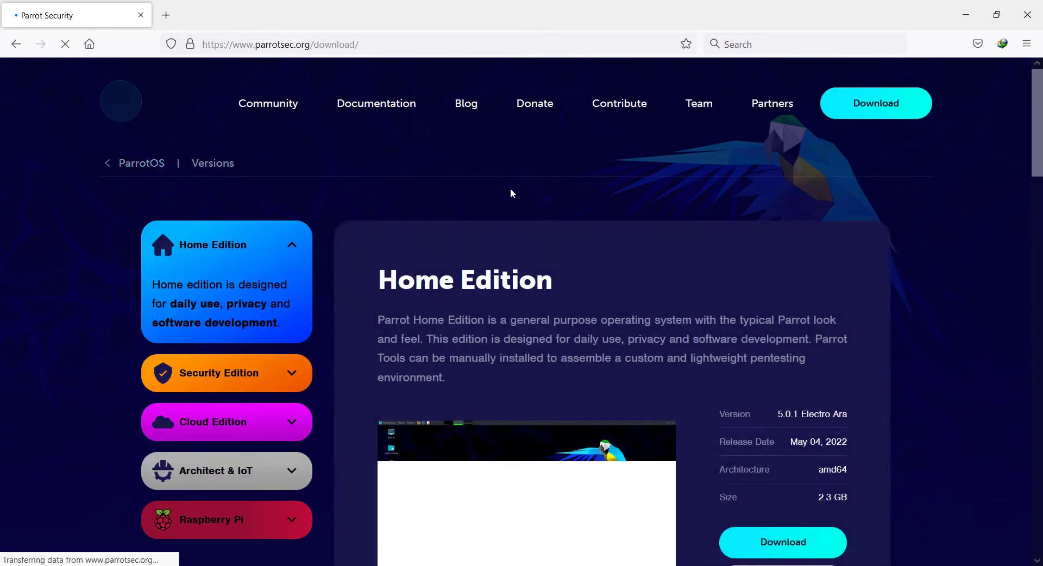
{"action": "scroll", "coordinate": [588, 209], "scroll_direction": "down", "scroll_amount": 2}
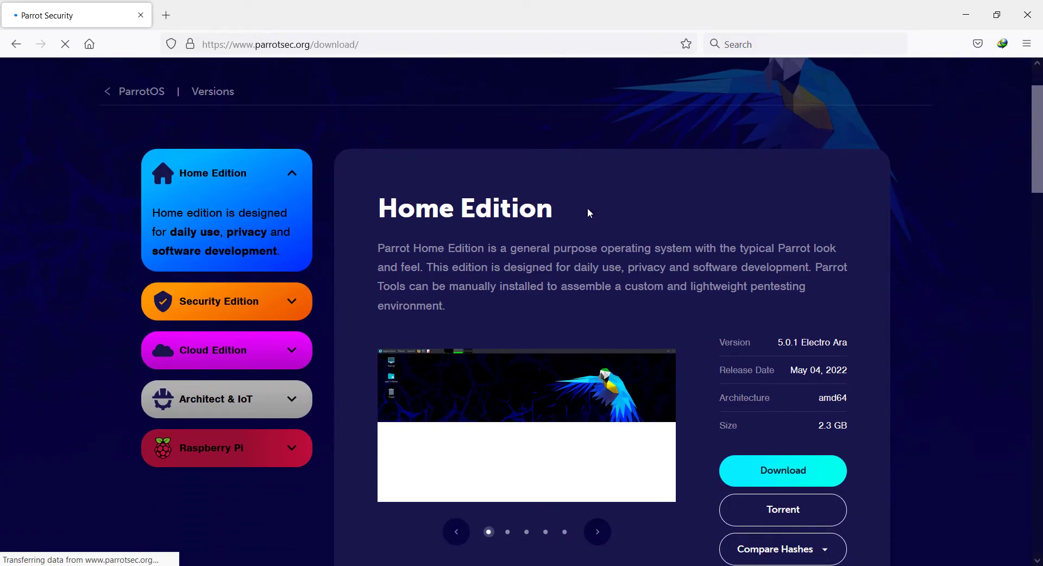
{"action": "left_click", "coordinate": [222, 307]}
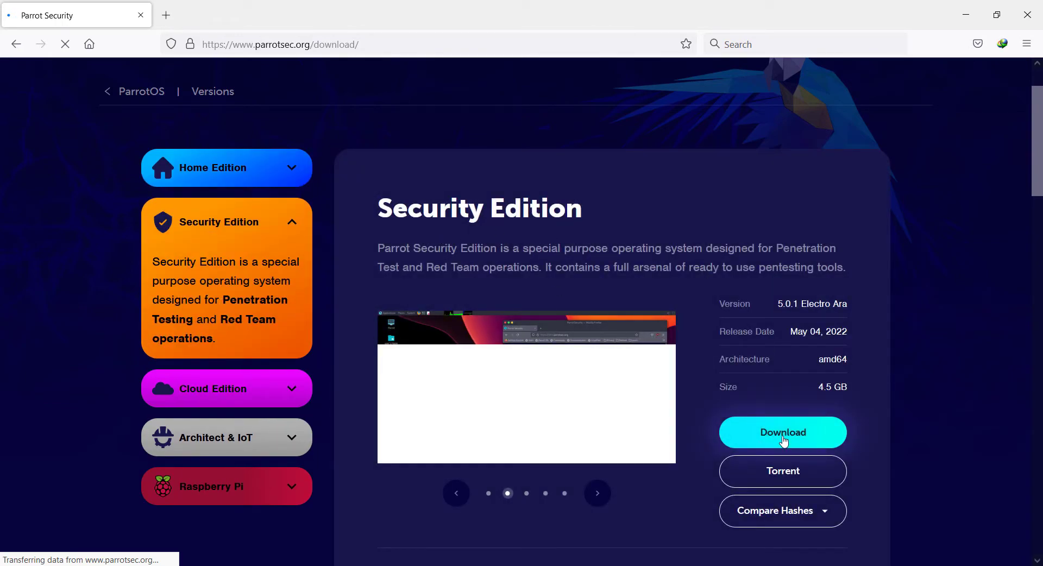
{"action": "scroll", "coordinate": [951, 432], "scroll_direction": "down", "scroll_amount": 1}
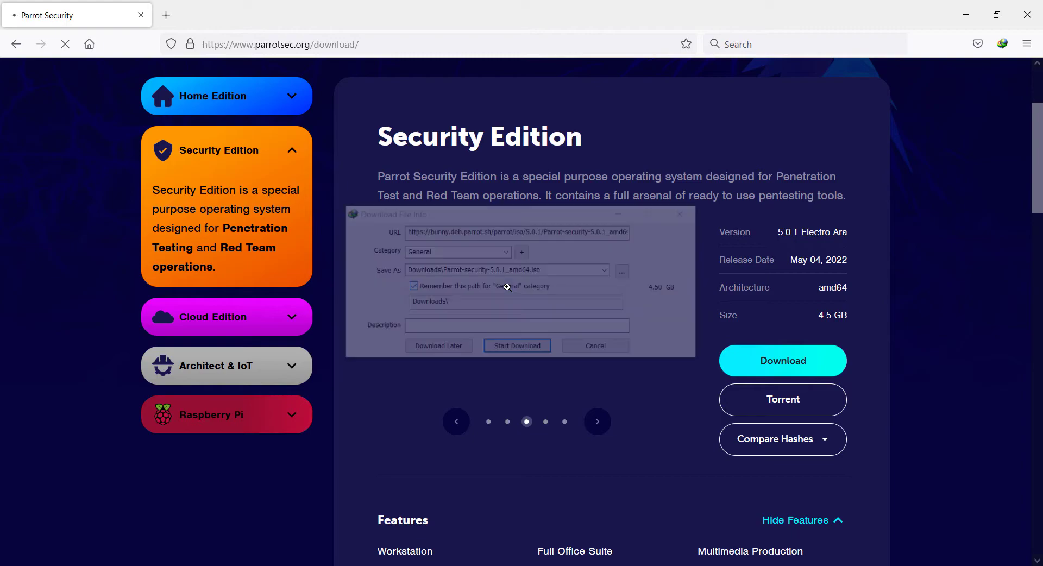
{"action": "left_click", "coordinate": [530, 349]}
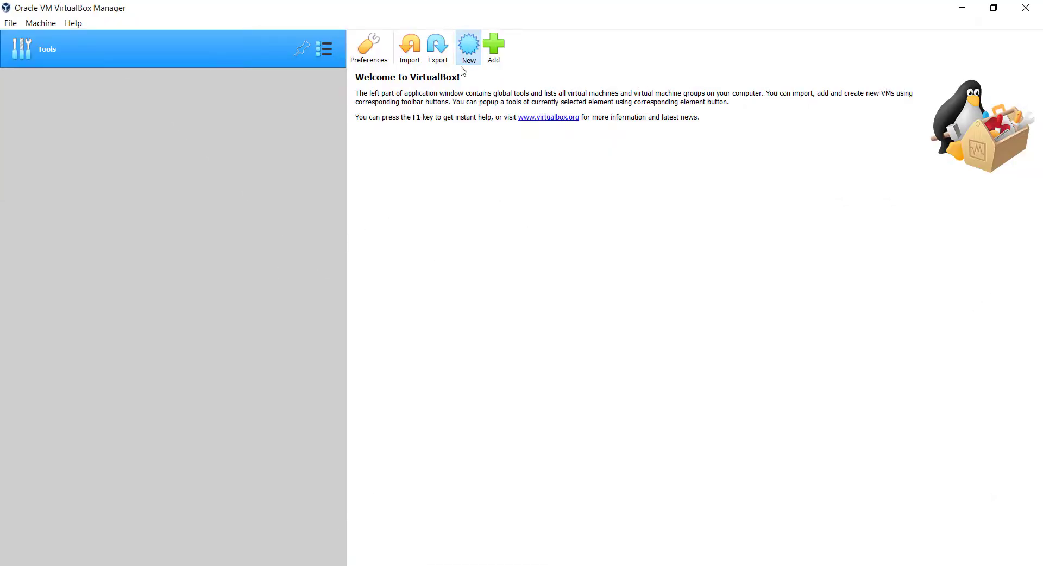
Step: Start a new virtual machine named 'parrot'
{"action": "left_click", "coordinate": [463, 64]}
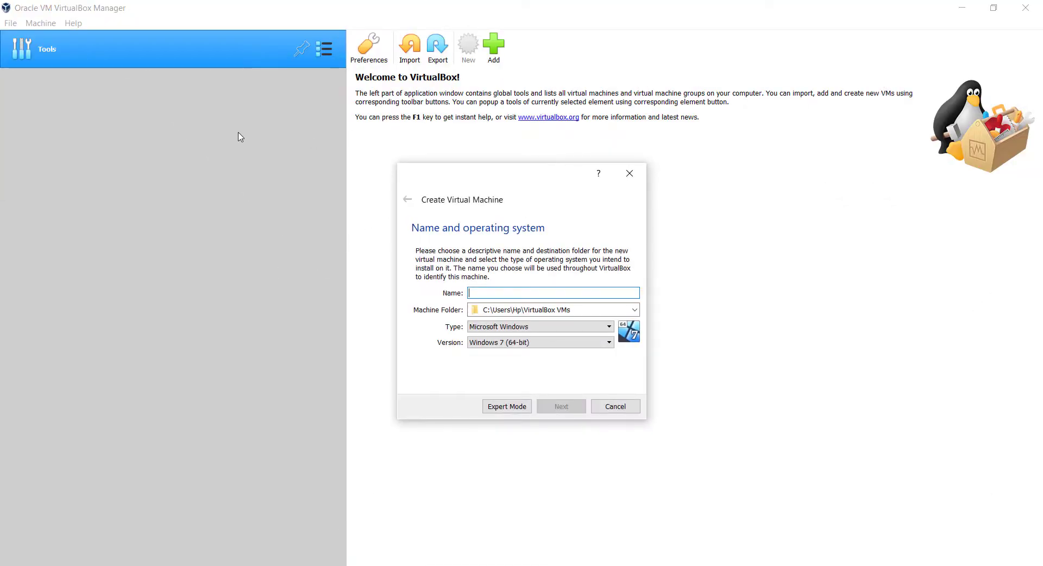
{"action": "left_click", "coordinate": [483, 294]}
{"action": "type", "text": "parrot"}
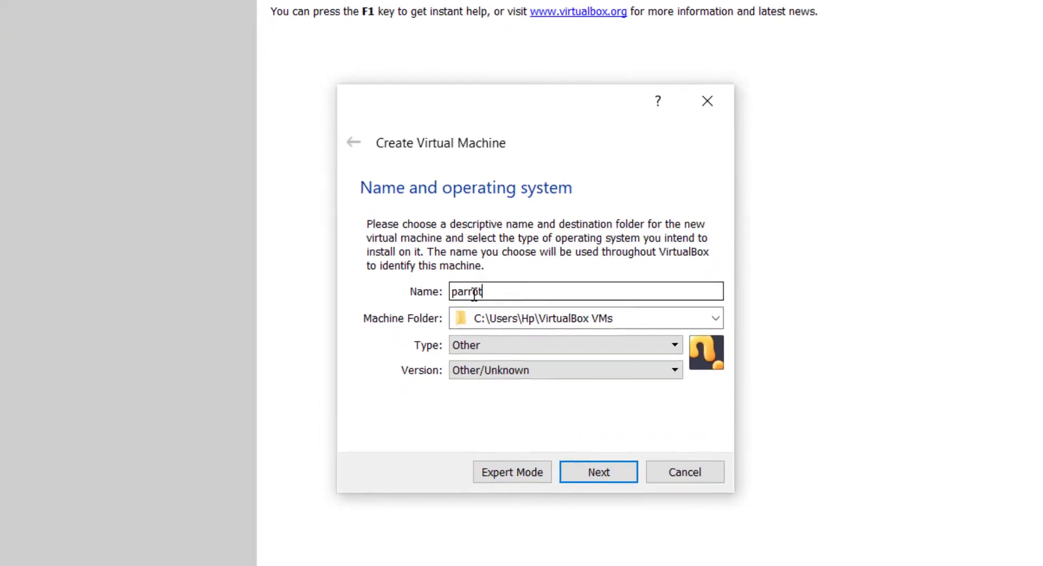
Step: Set its type to Linux and version to Debian (64-bit), then continue
{"action": "left_click", "coordinate": [508, 348]}
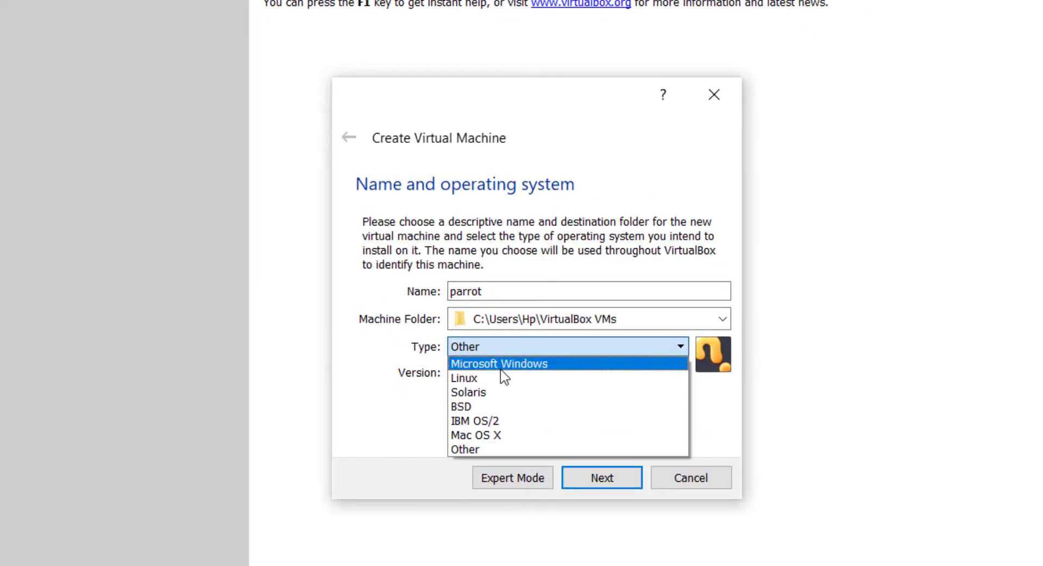
{"action": "left_click", "coordinate": [505, 361]}
{"action": "left_click", "coordinate": [504, 353]}
{"action": "left_click", "coordinate": [498, 392]}
{"action": "left_click", "coordinate": [498, 346]}
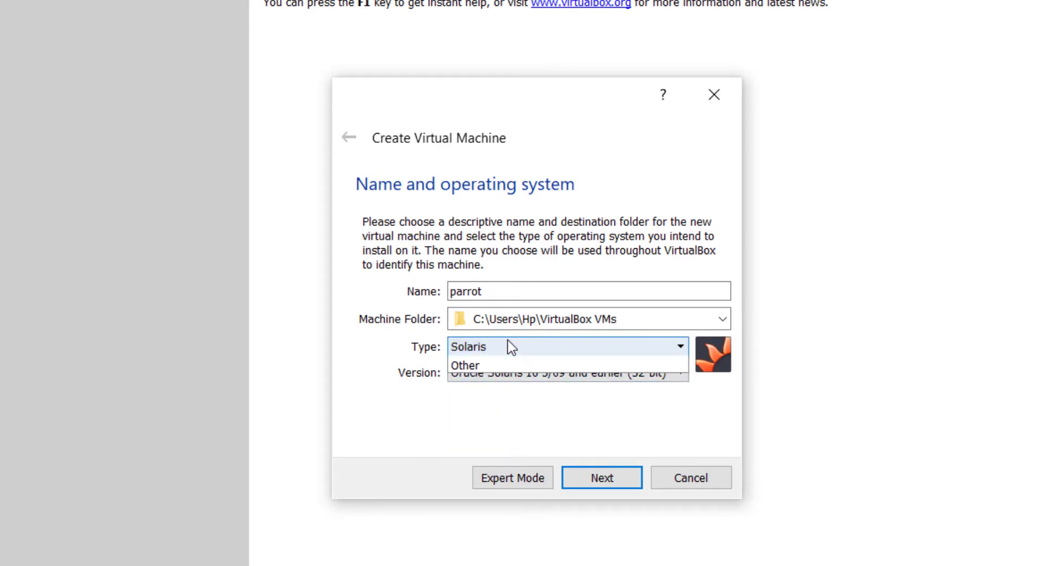
{"action": "left_click", "coordinate": [493, 380]}
{"action": "left_click", "coordinate": [531, 373]}
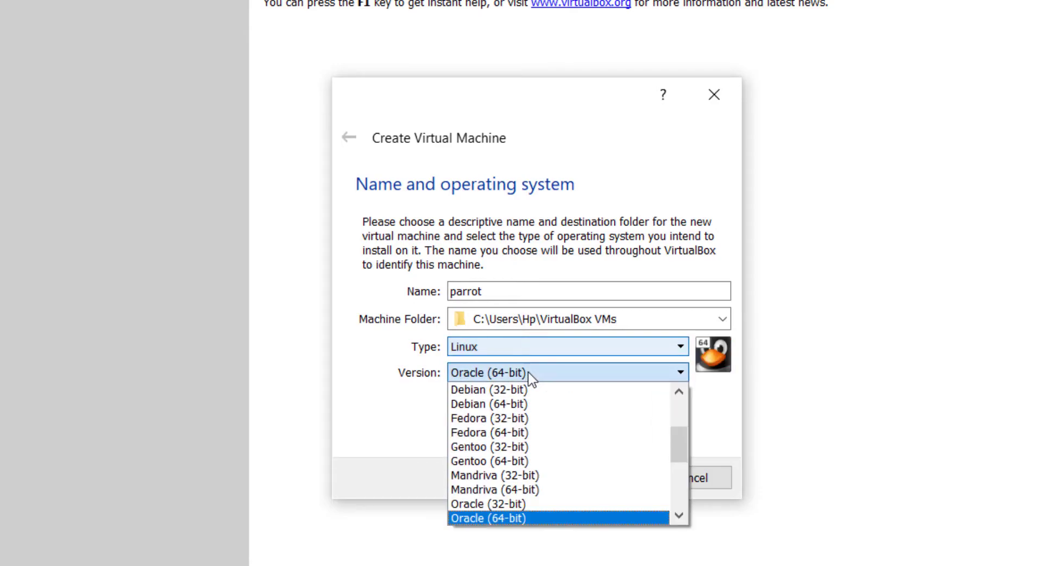
{"action": "left_click", "coordinate": [521, 401]}
{"action": "left_click", "coordinate": [603, 480]}
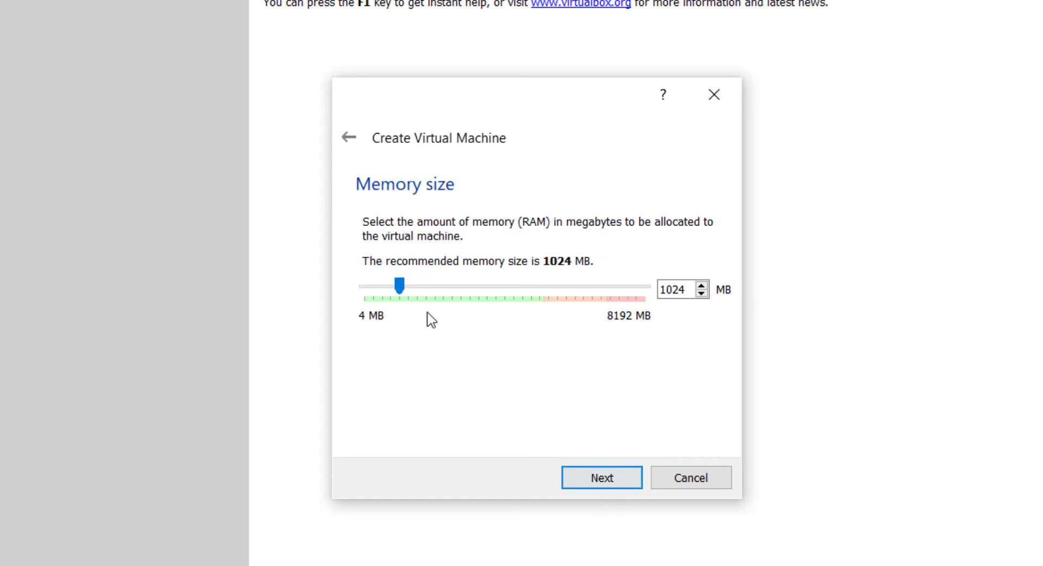
Step: Allocate about 5124 MB of memory and create a 31.27 GB VDI virtual hard disk
{"action": "left_click_drag", "start_coordinate": [405, 290], "coordinate": [547, 294]}
{"action": "left_click", "coordinate": [604, 479]}
{"action": "left_click", "coordinate": [604, 478]}
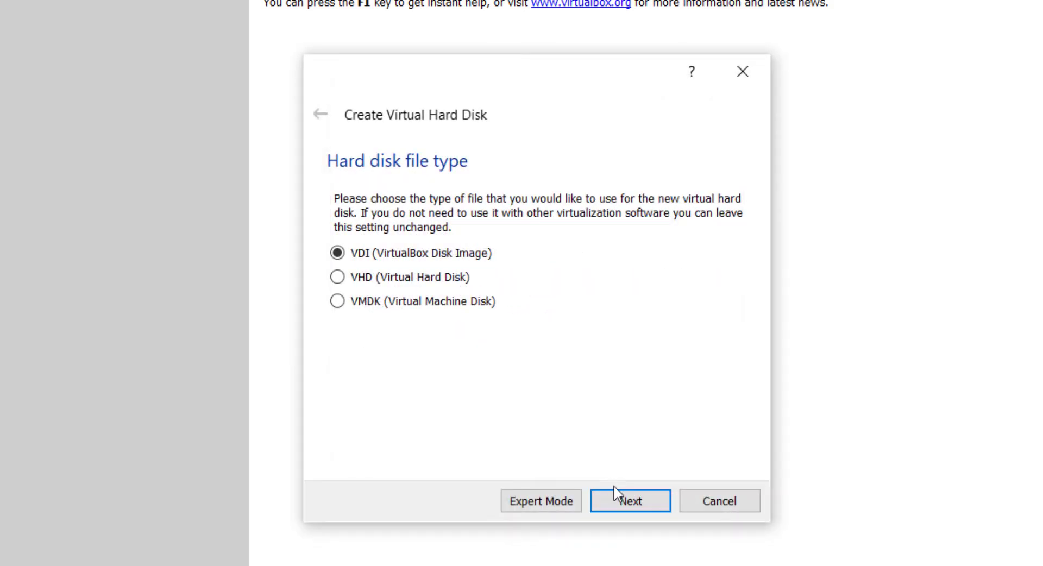
{"action": "left_click", "coordinate": [621, 508]}
{"action": "left_click", "coordinate": [630, 501]}
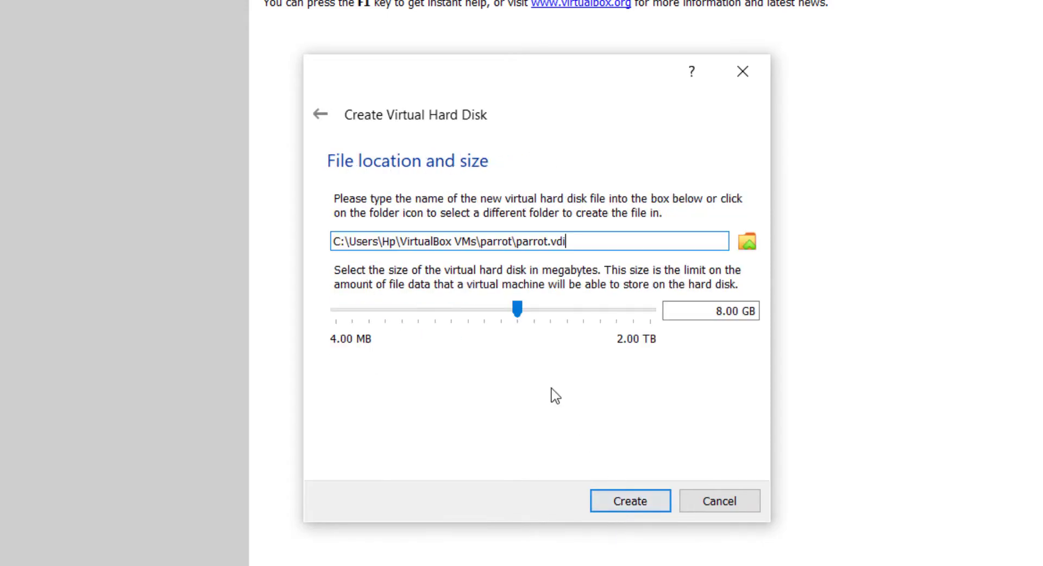
{"action": "left_click_drag", "start_coordinate": [517, 307], "coordinate": [553, 315]}
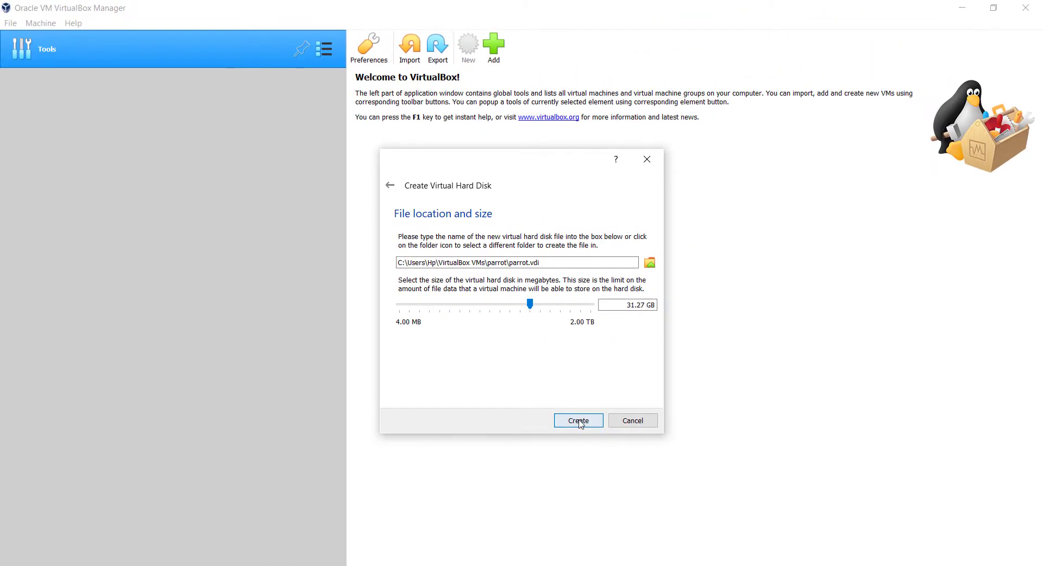
{"action": "left_click", "coordinate": [629, 508]}
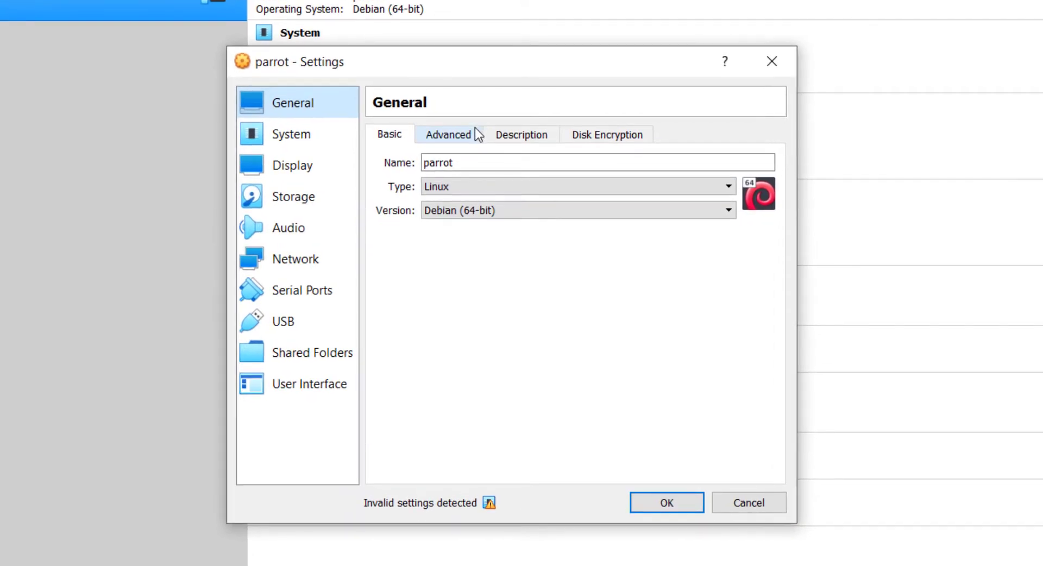
Step: Set Shared Clipboard and Drag'n'Drop to Bidirectional in General > Advanced
{"action": "left_click", "coordinate": [452, 134]}
{"action": "left_click", "coordinate": [512, 188]}
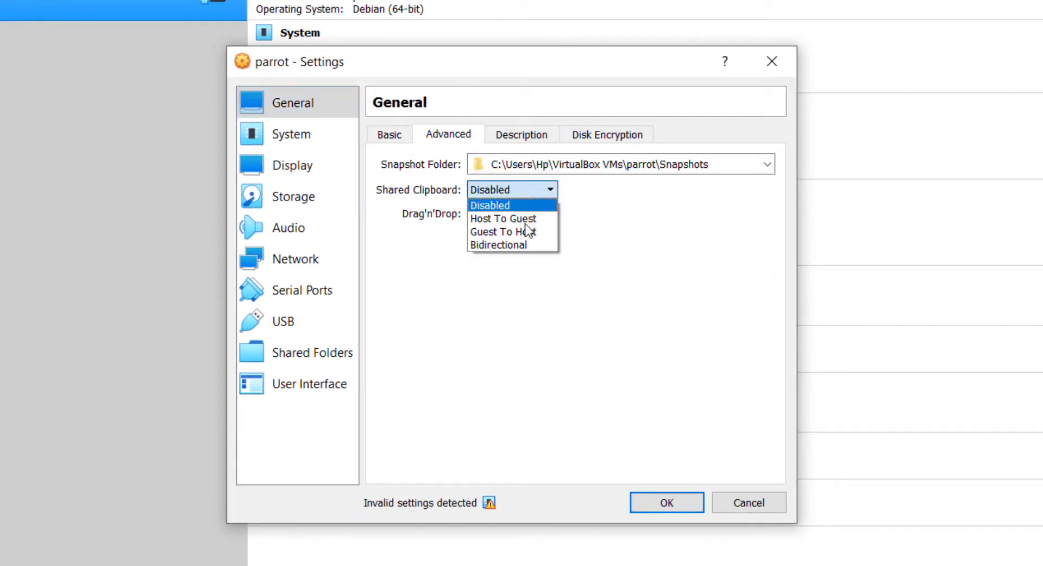
{"action": "left_click", "coordinate": [523, 245]}
{"action": "left_click", "coordinate": [522, 215]}
{"action": "left_click", "coordinate": [521, 265]}
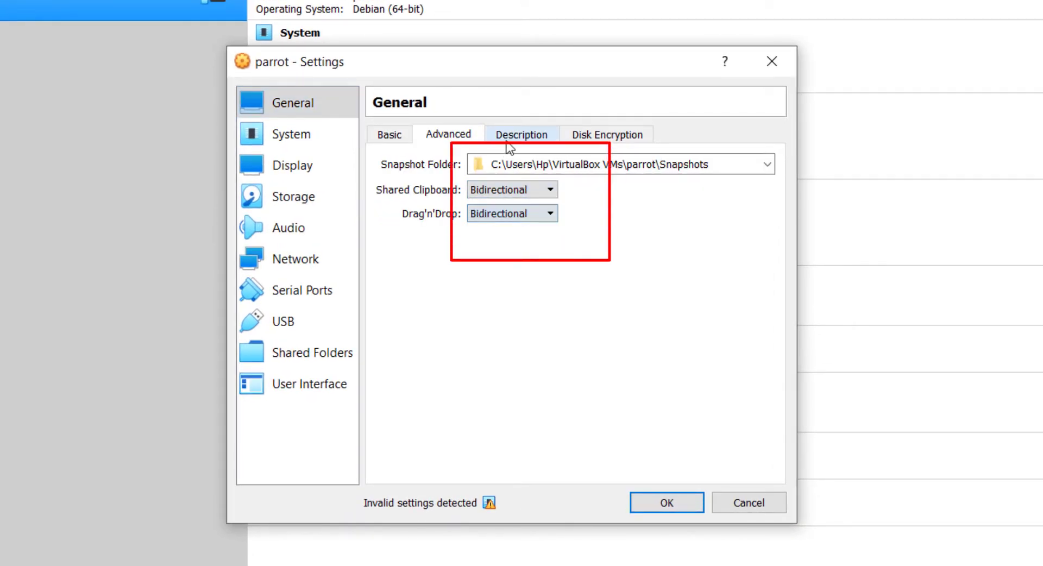
{"action": "left_click", "coordinate": [517, 140]}
{"action": "left_click", "coordinate": [620, 134]}
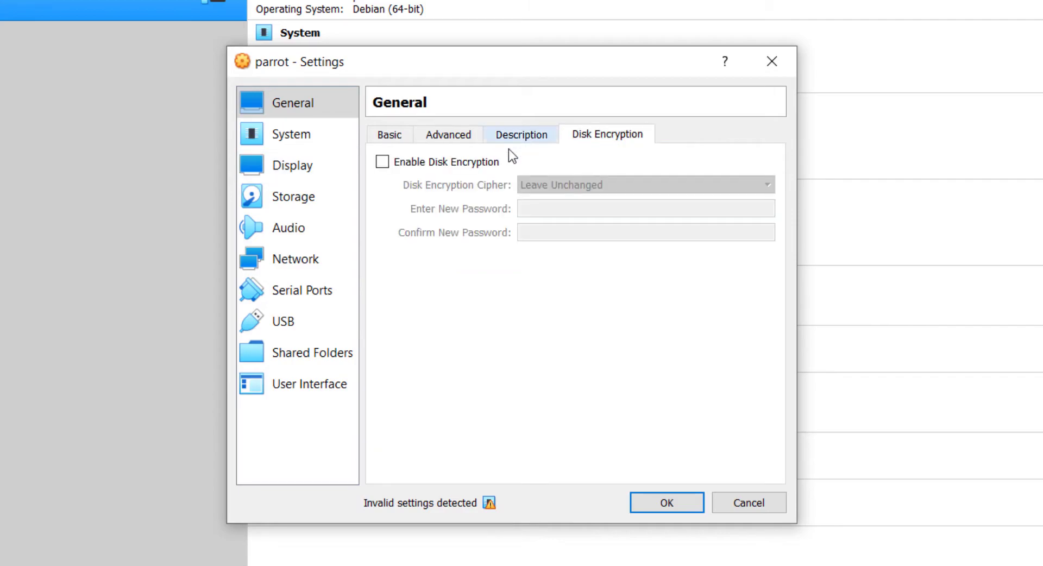
Step: Give the parrot VM 4 processors in System > Processor
{"action": "left_click", "coordinate": [310, 137]}
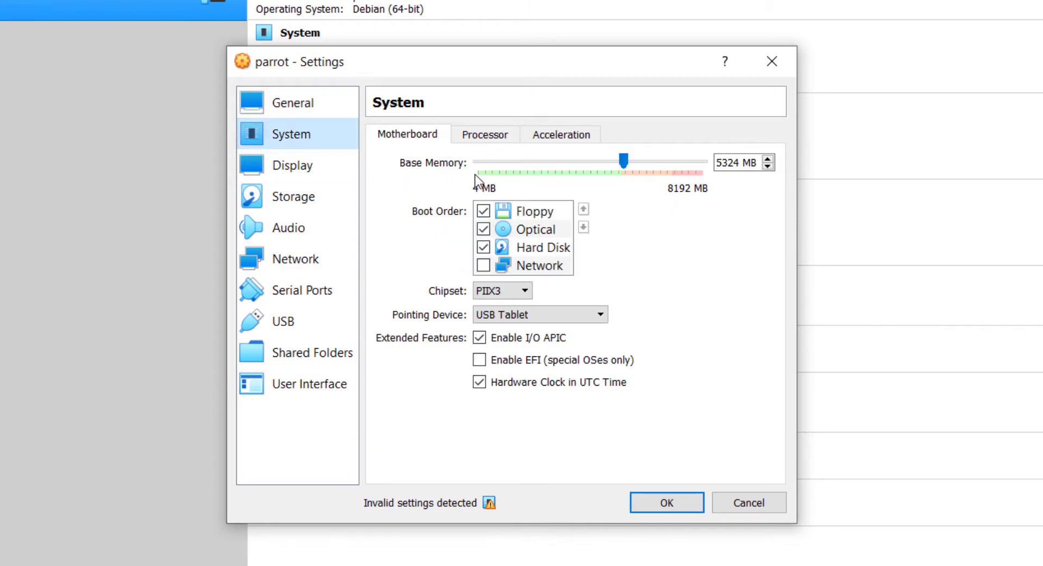
{"action": "left_click", "coordinate": [485, 135]}
{"action": "left_click_drag", "start_coordinate": [478, 161], "coordinate": [572, 176]}
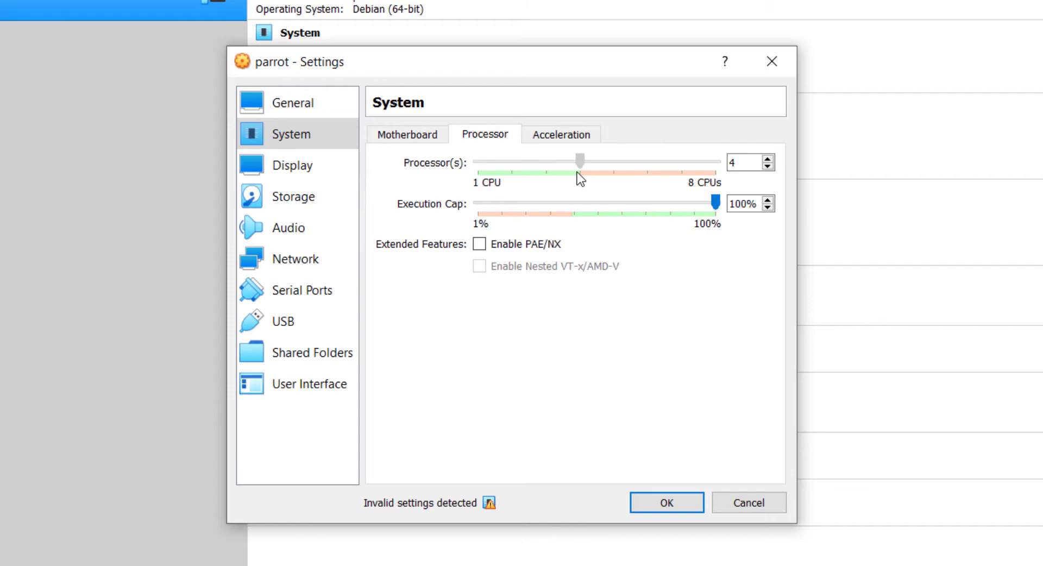
{"action": "left_click", "coordinate": [588, 138]}
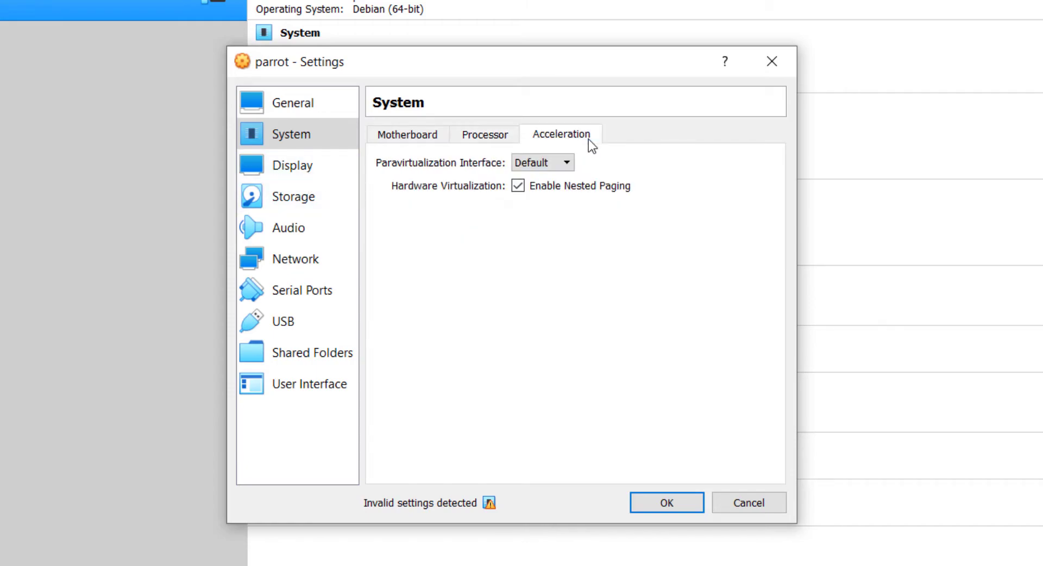
{"action": "left_click", "coordinate": [325, 162]}
{"action": "left_click", "coordinate": [310, 195]}
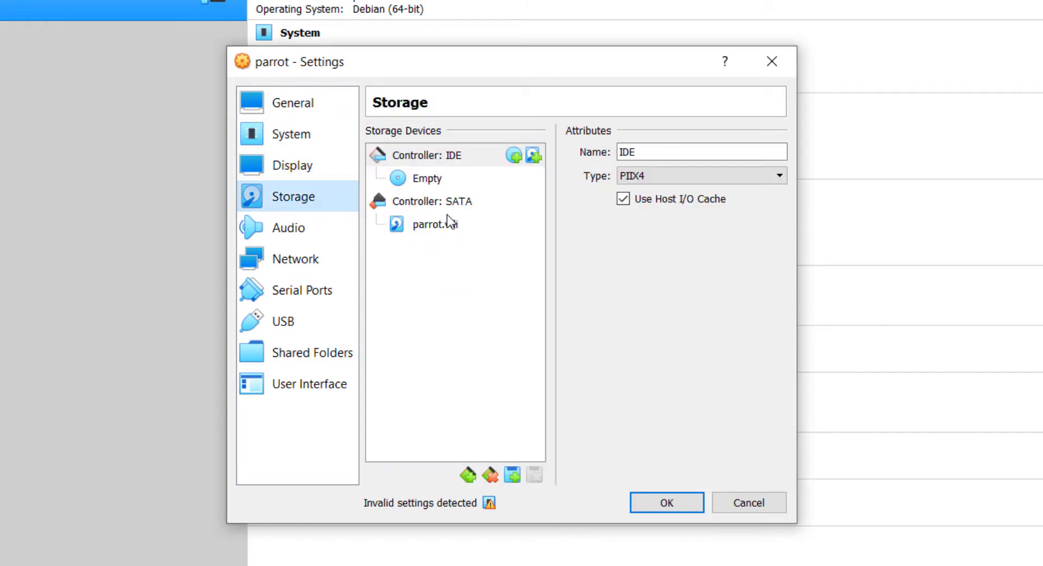
Step: Load Parrot-security-5.0.1_amd64.iso into the empty optical drive, start the VM, and choose Try / Install
{"action": "left_click", "coordinate": [427, 183]}
{"action": "left_click", "coordinate": [776, 155]}
{"action": "left_click", "coordinate": [817, 175]}
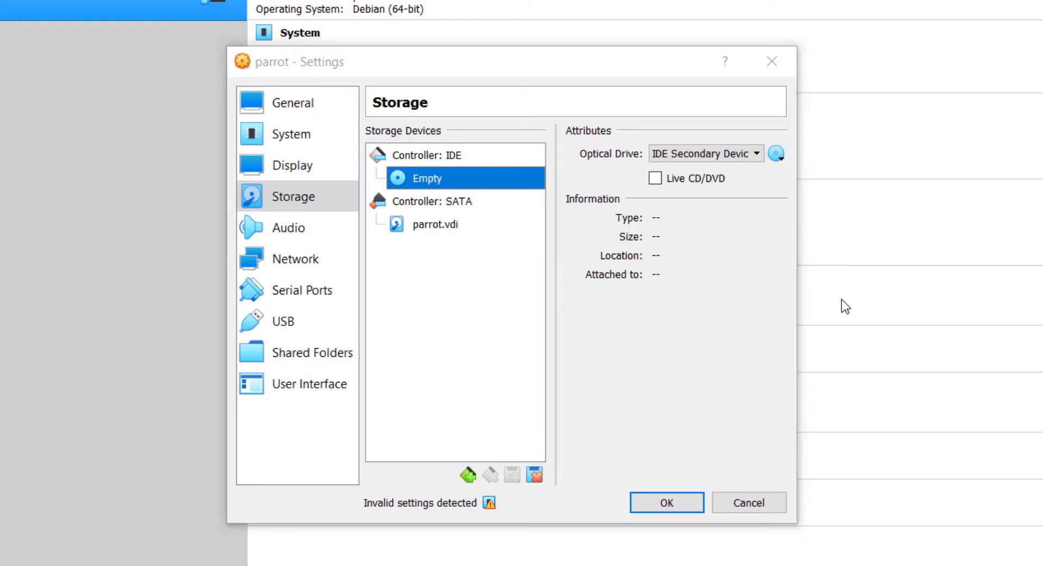
{"action": "double_click", "coordinate": [562, 382]}
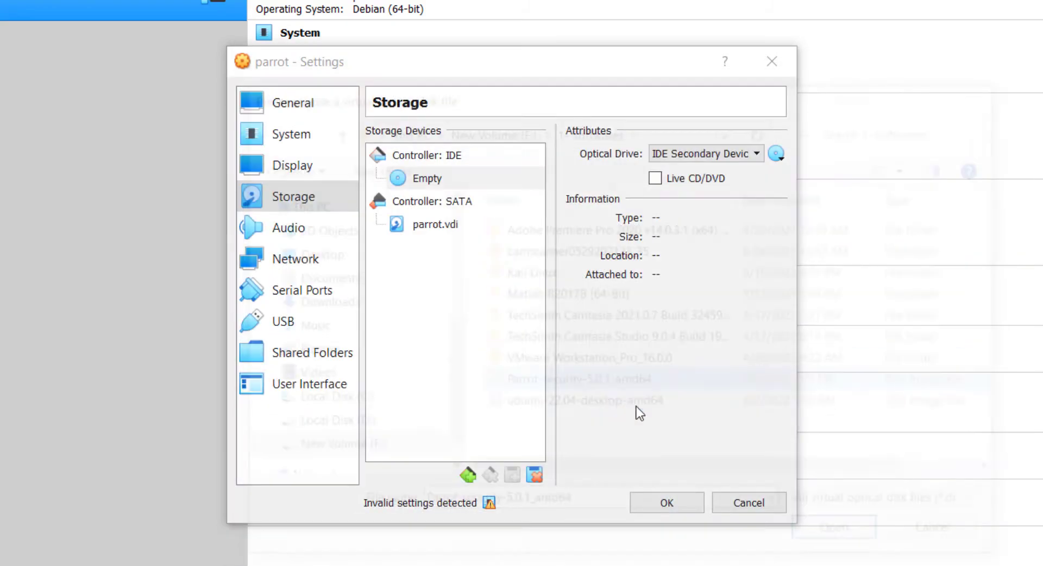
{"action": "left_click", "coordinate": [657, 503]}
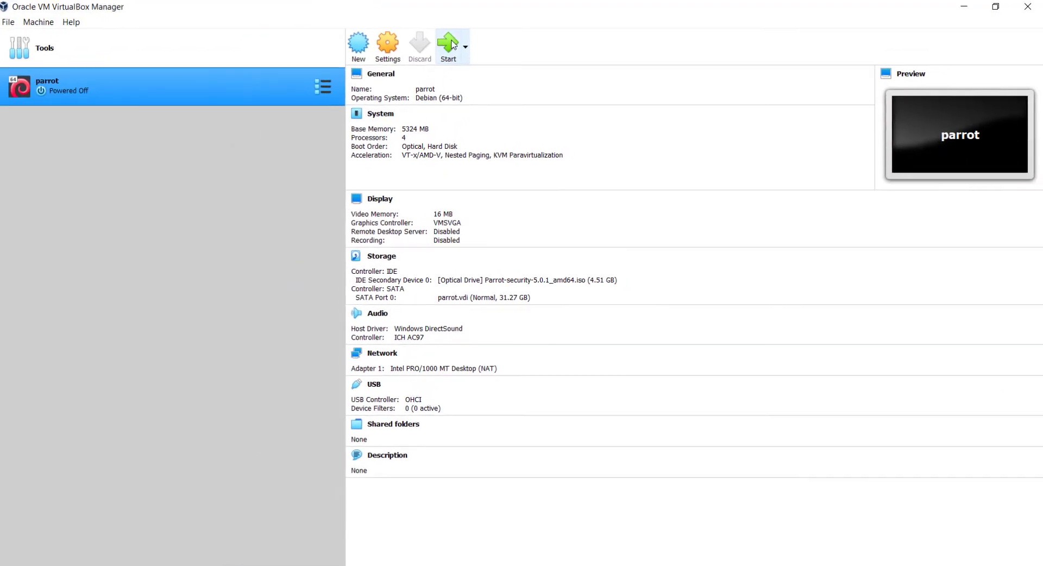
{"action": "left_click", "coordinate": [451, 44]}
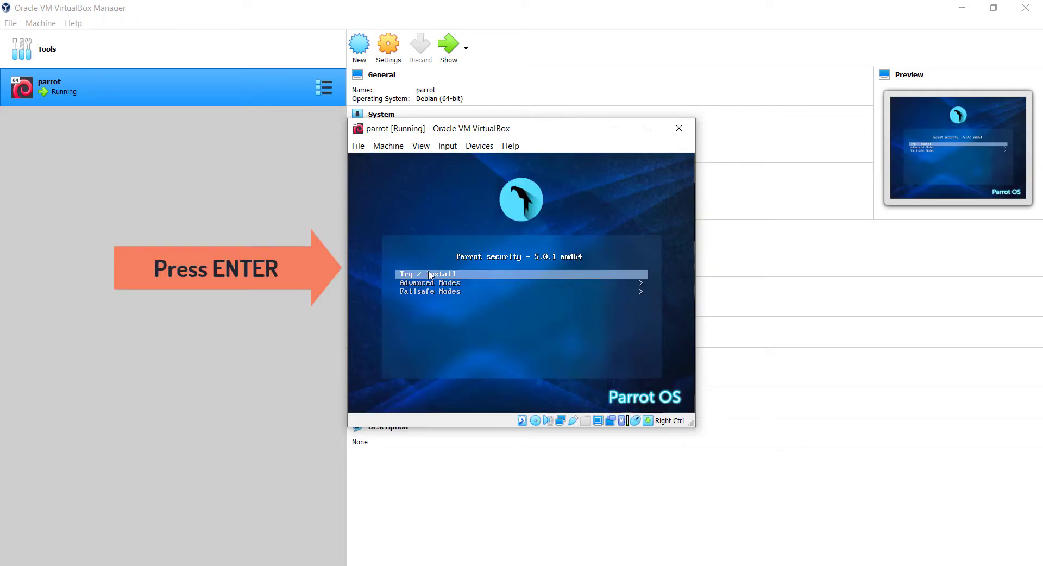
{"action": "key", "text": "Return"}
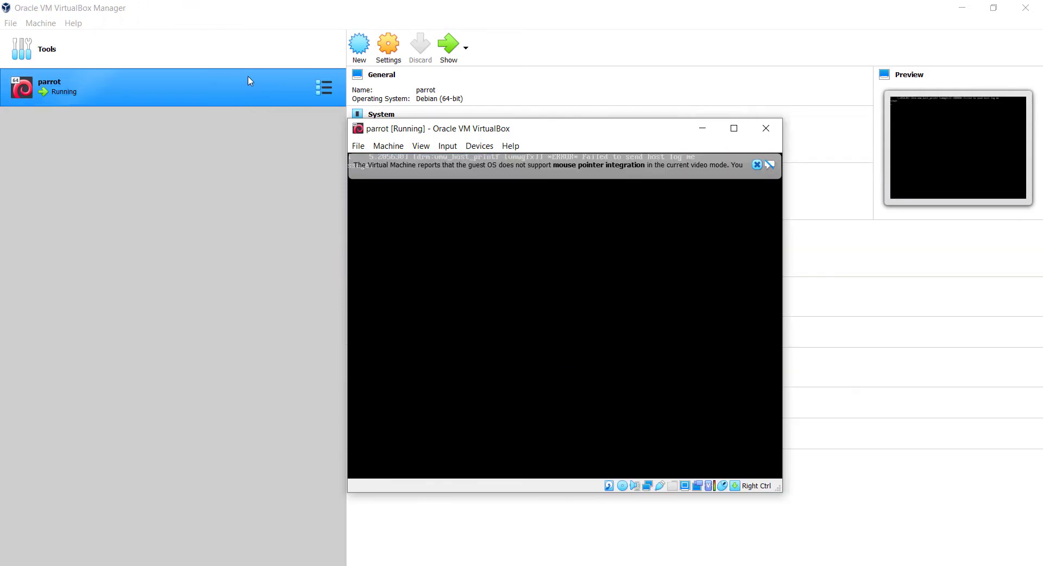
Step: Dismiss the mouse-integration notice and launch Install Parrot from the live desktop
{"action": "left_click", "coordinate": [756, 164]}
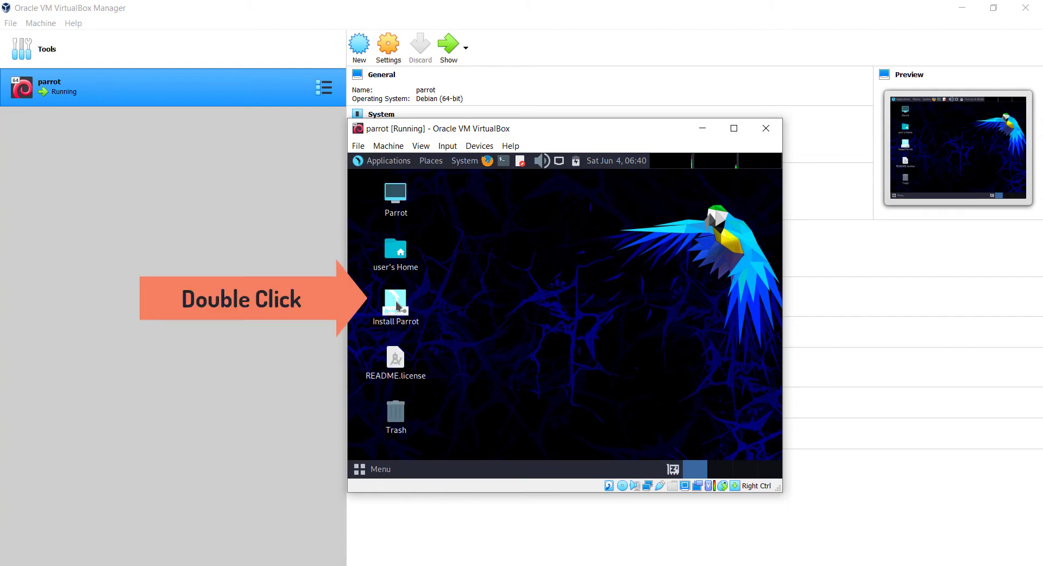
{"action": "double_click", "coordinate": [398, 306]}
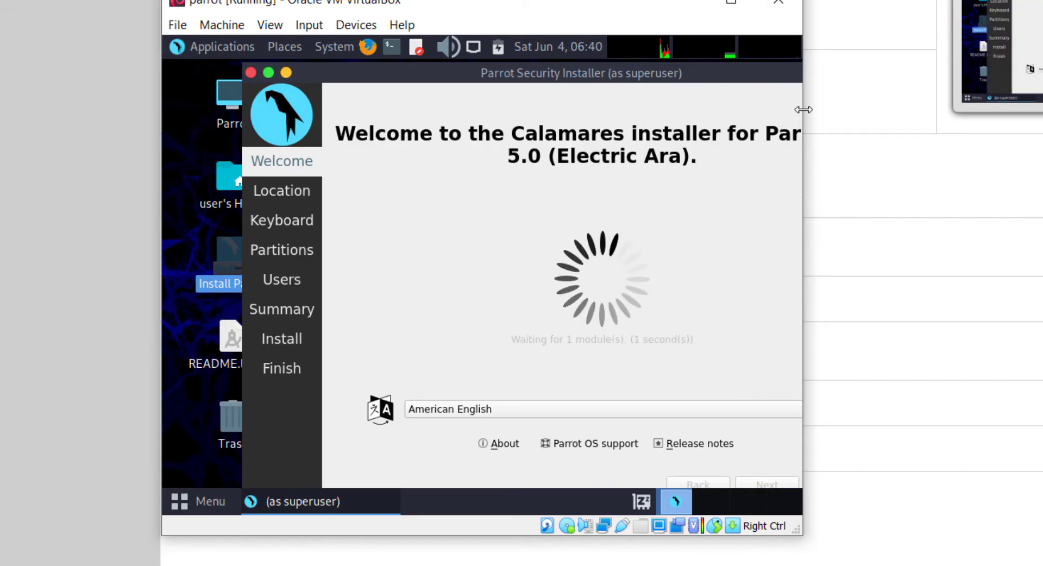
Step: Enlarge and reposition the VM window
{"action": "left_click_drag", "start_coordinate": [801, 111], "coordinate": [1028, 137]}
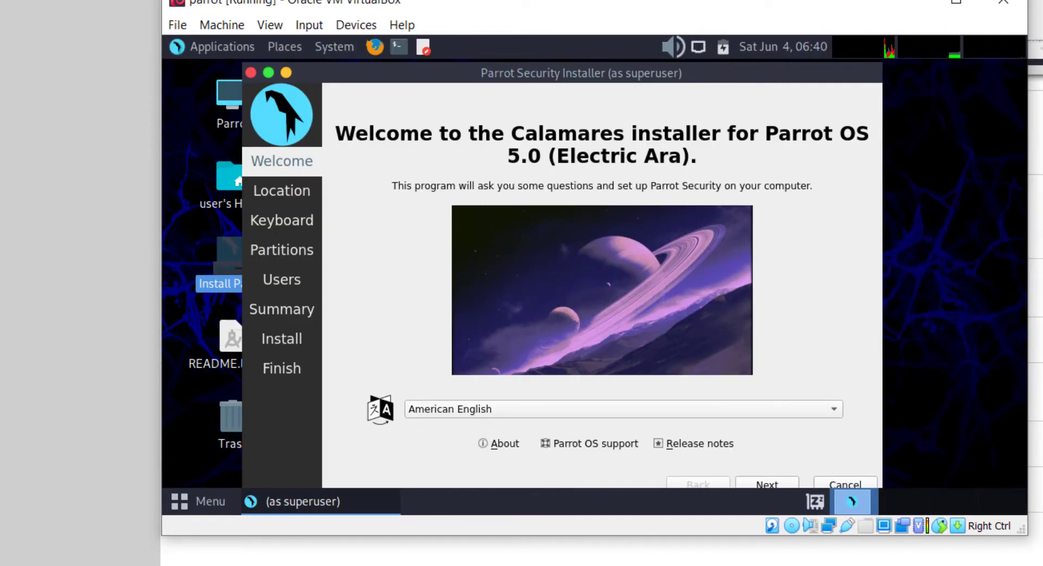
{"action": "left_click_drag", "start_coordinate": [559, 4], "coordinate": [454, 7]}
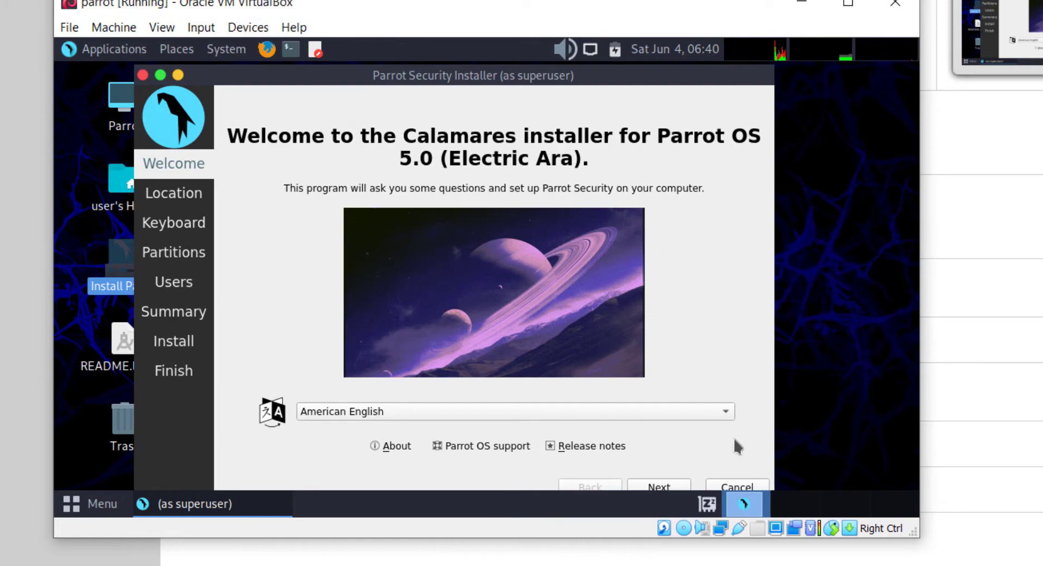
{"action": "left_click_drag", "start_coordinate": [567, 542], "coordinate": [567, 565]}
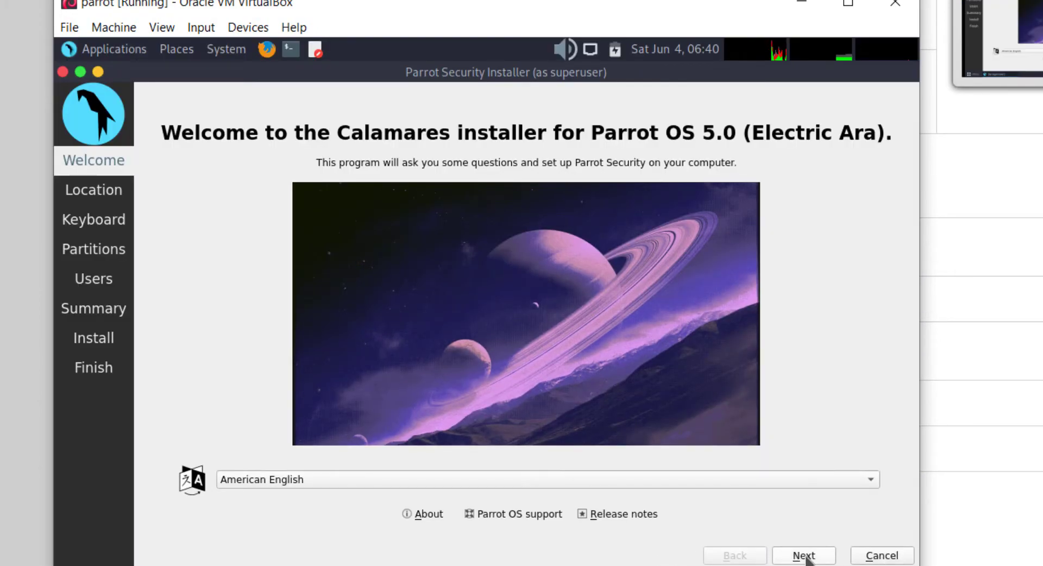
Step: Keep the New York location and English (US) keyboard, and select Erase disk
{"action": "left_click", "coordinate": [804, 555]}
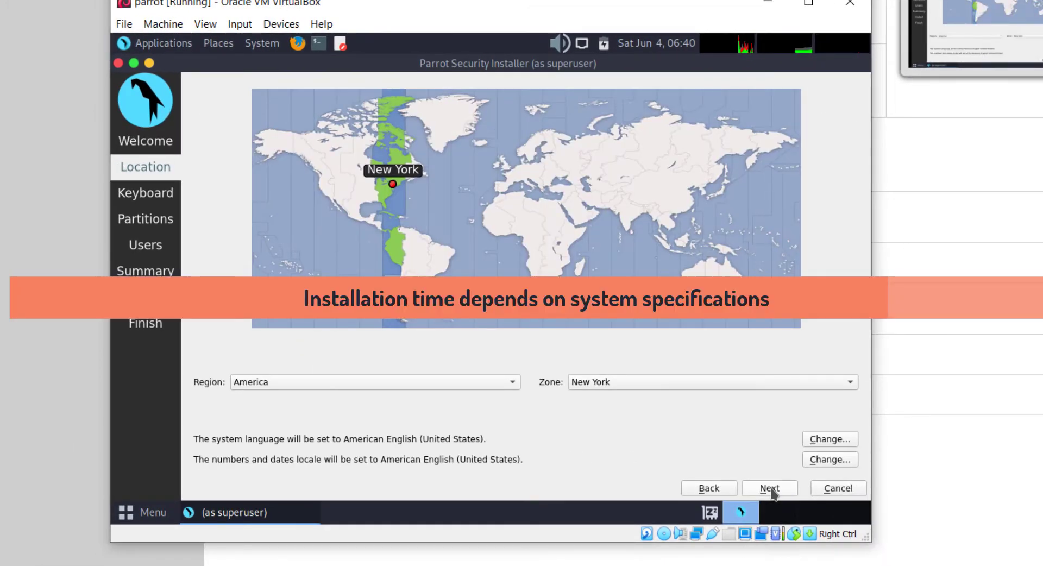
{"action": "left_click", "coordinate": [772, 490]}
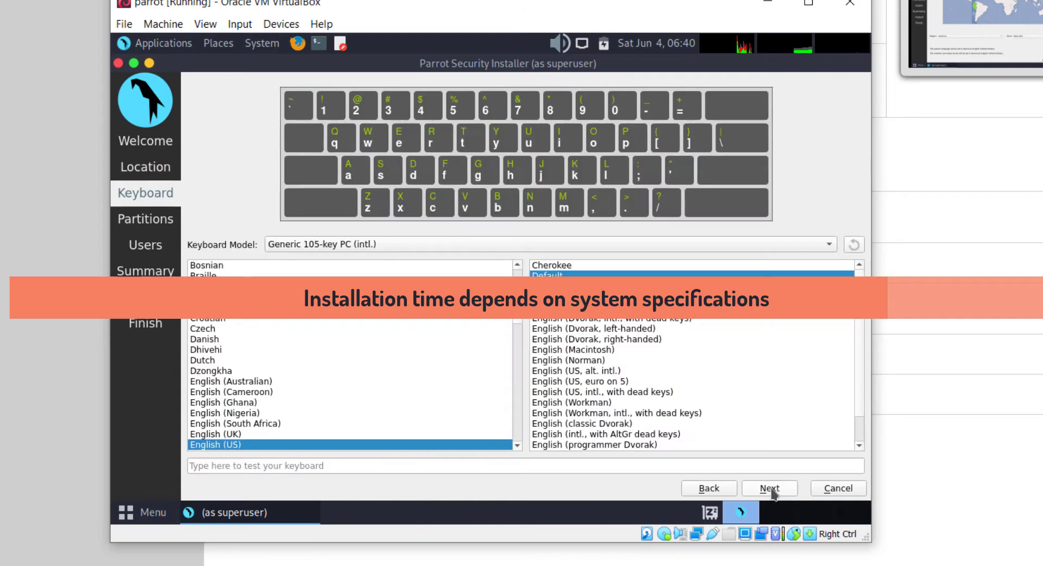
{"action": "left_click", "coordinate": [772, 490]}
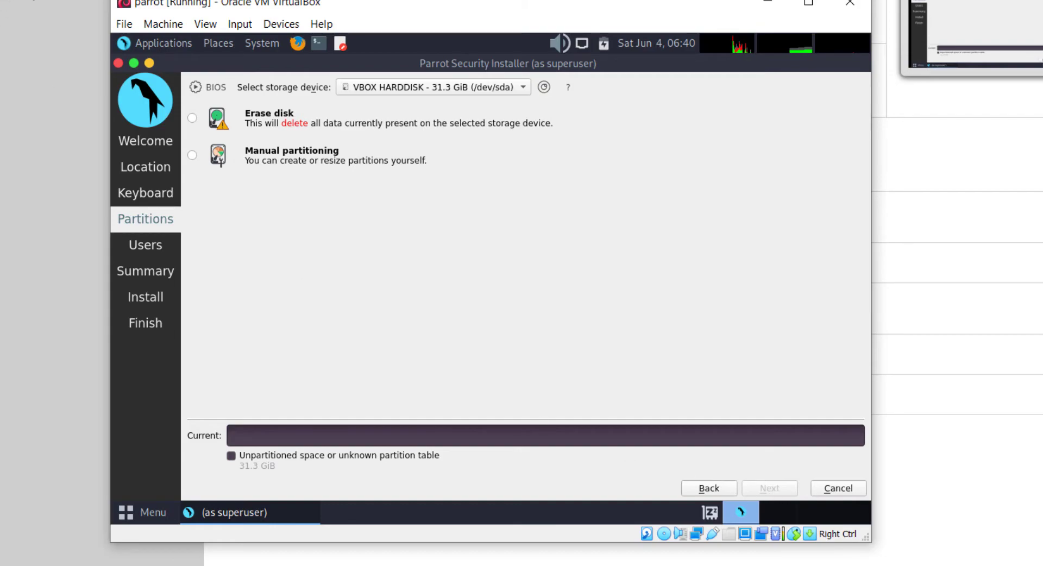
{"action": "left_click", "coordinate": [192, 118]}
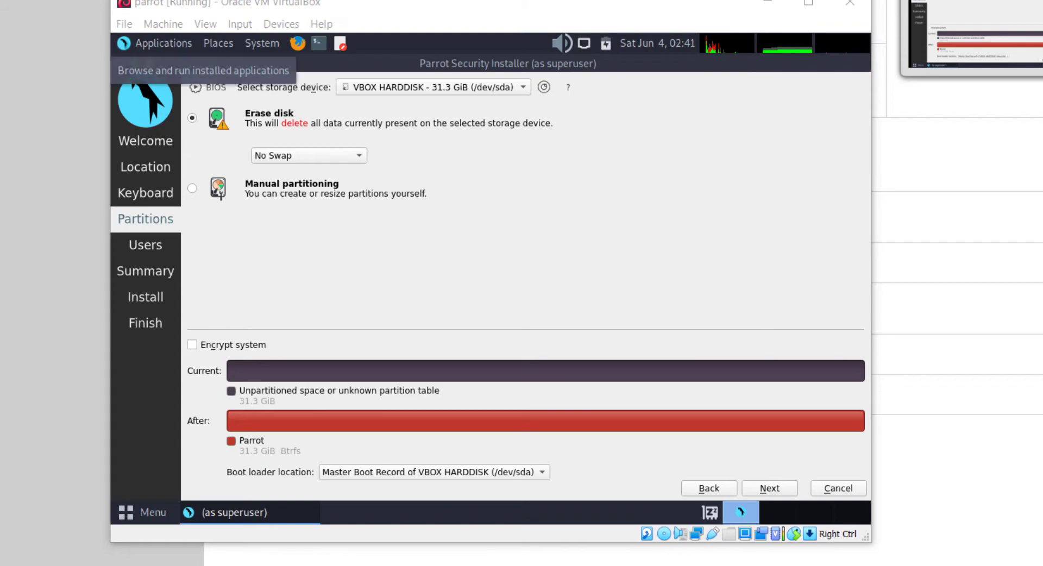
{"action": "left_click", "coordinate": [774, 491]}
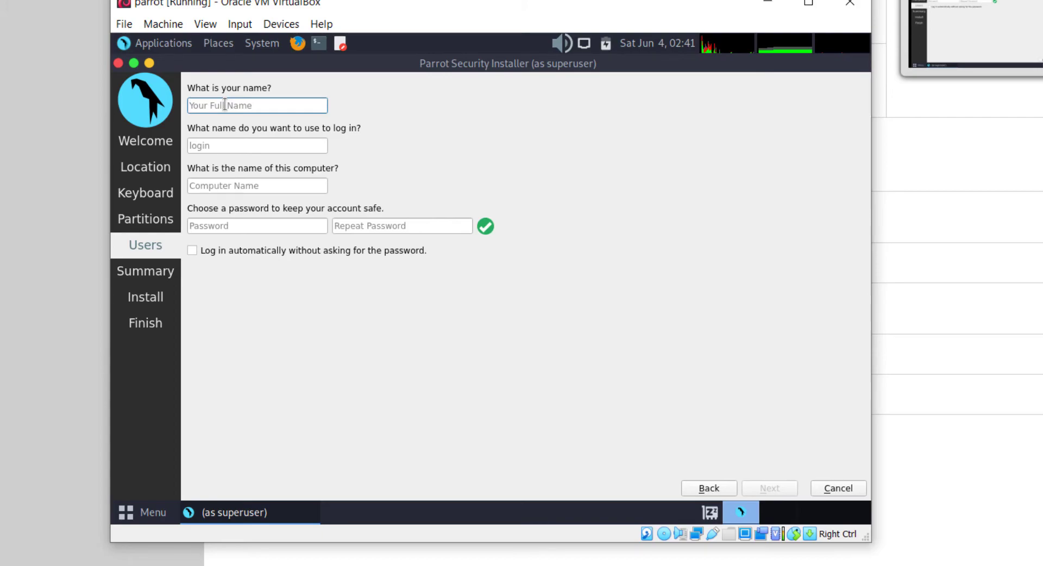
Step: Enter the user's full name and a matching account password, then continue to the summary
{"action": "type", "text": "crh"}
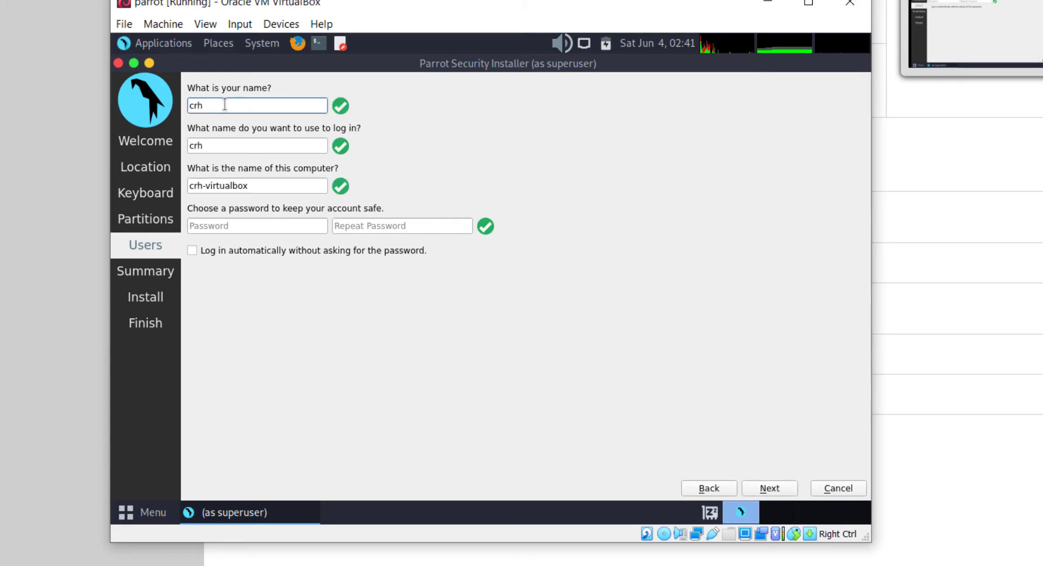
{"action": "left_click", "coordinate": [229, 226]}
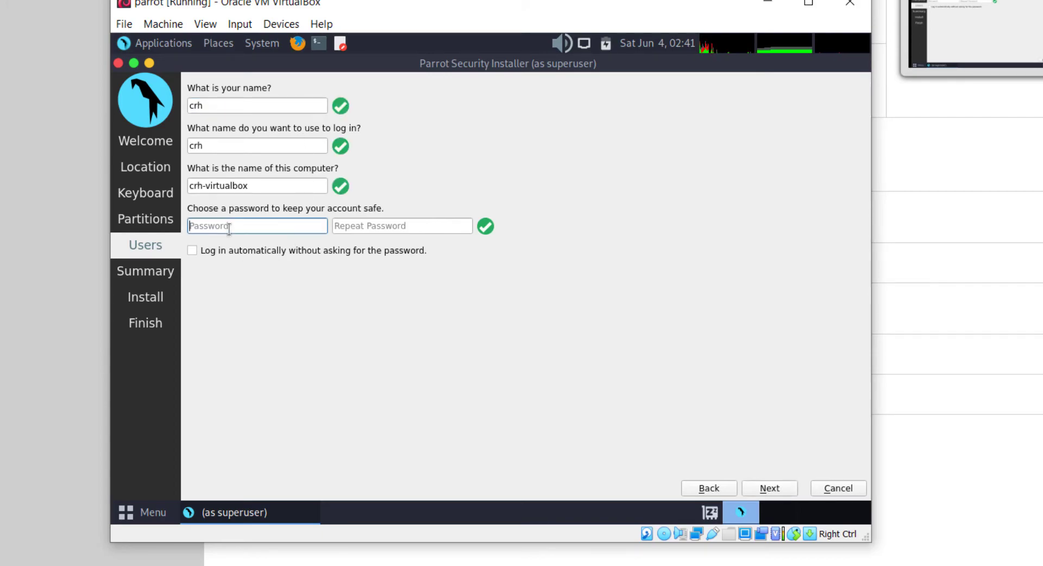
{"action": "type", "text": "123456"}
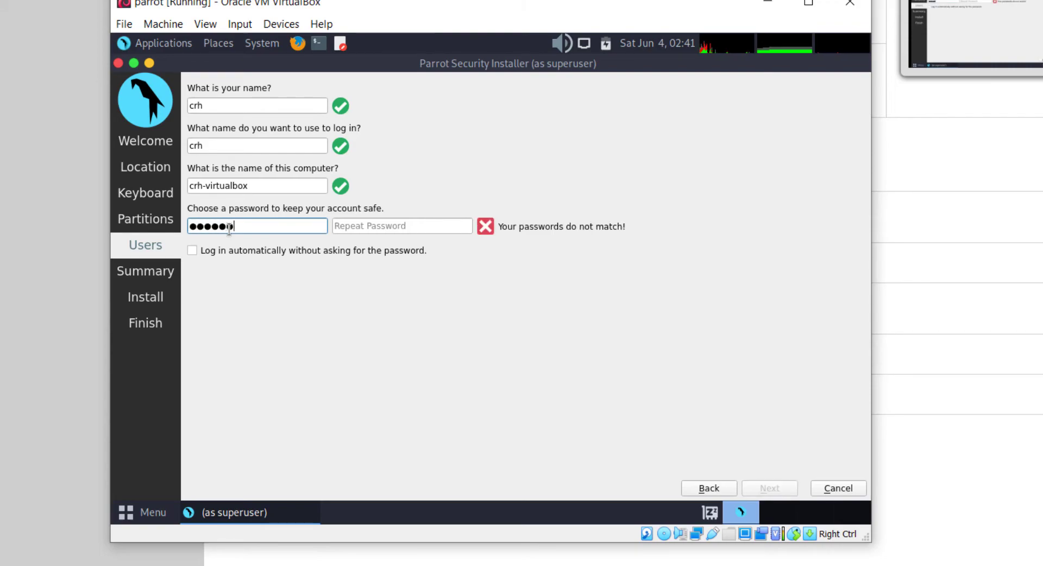
{"action": "left_click", "coordinate": [345, 227]}
{"action": "type", "text": "123456"}
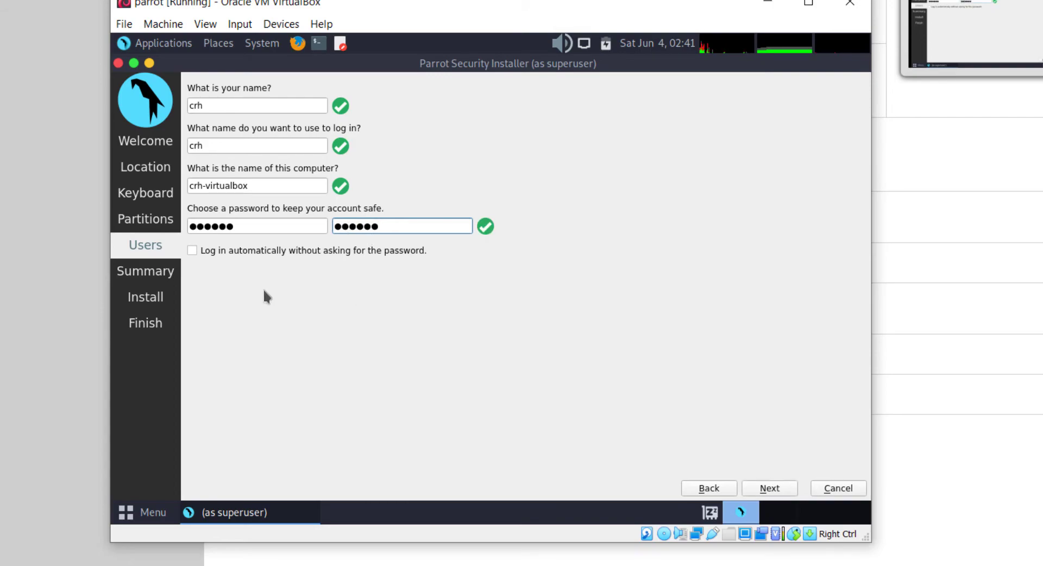
{"action": "left_click", "coordinate": [764, 491]}
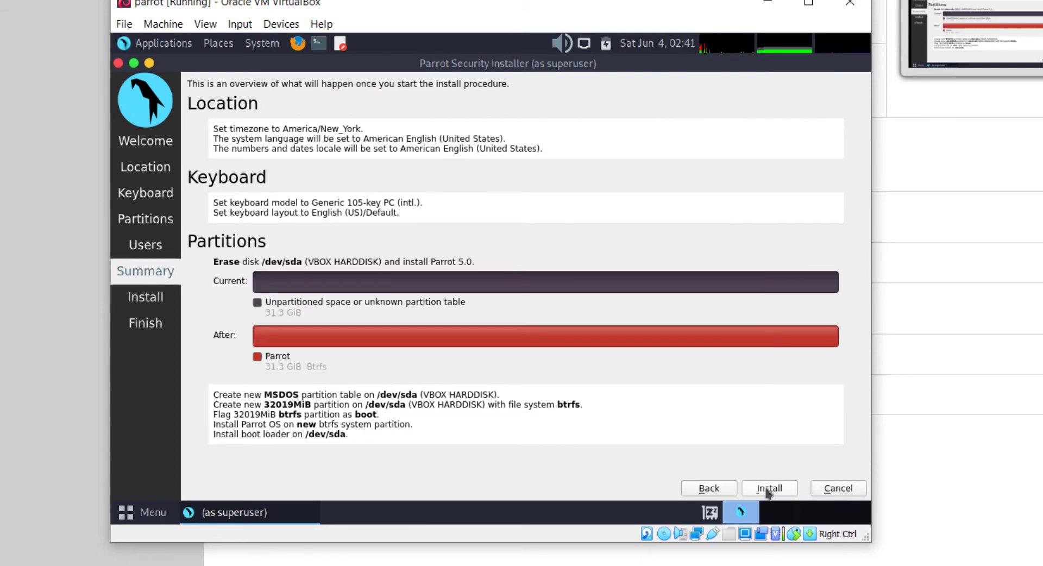
Step: Start the Parrot installation from the Summary page and confirm Install now
{"action": "left_click", "coordinate": [766, 492]}
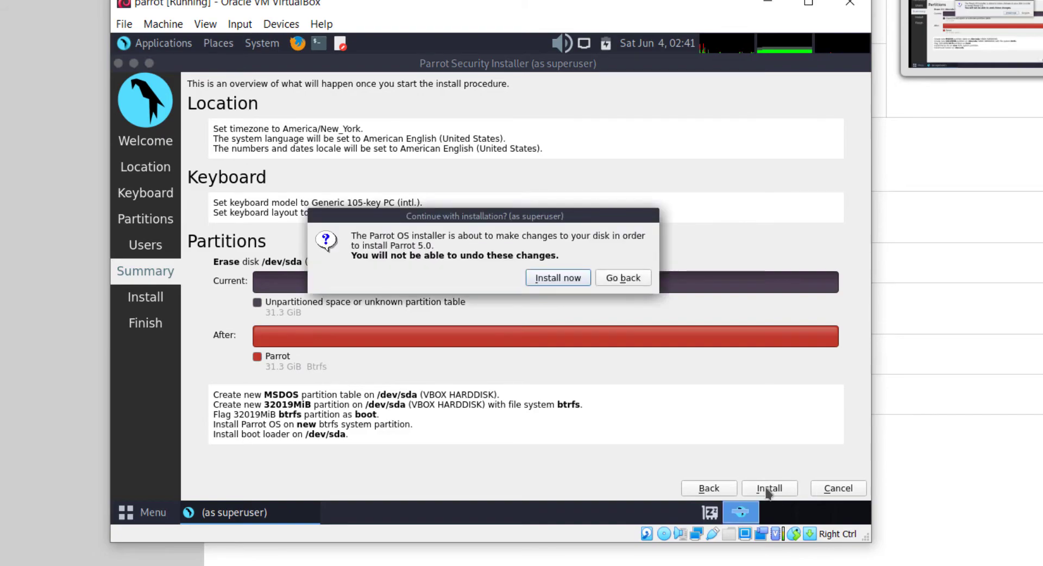
{"action": "left_click", "coordinate": [568, 283]}
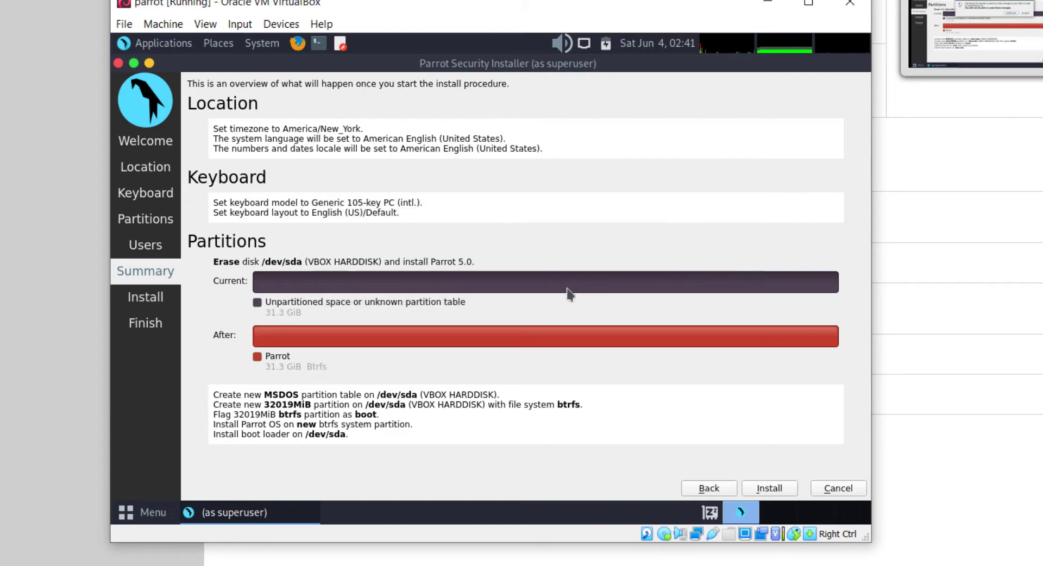